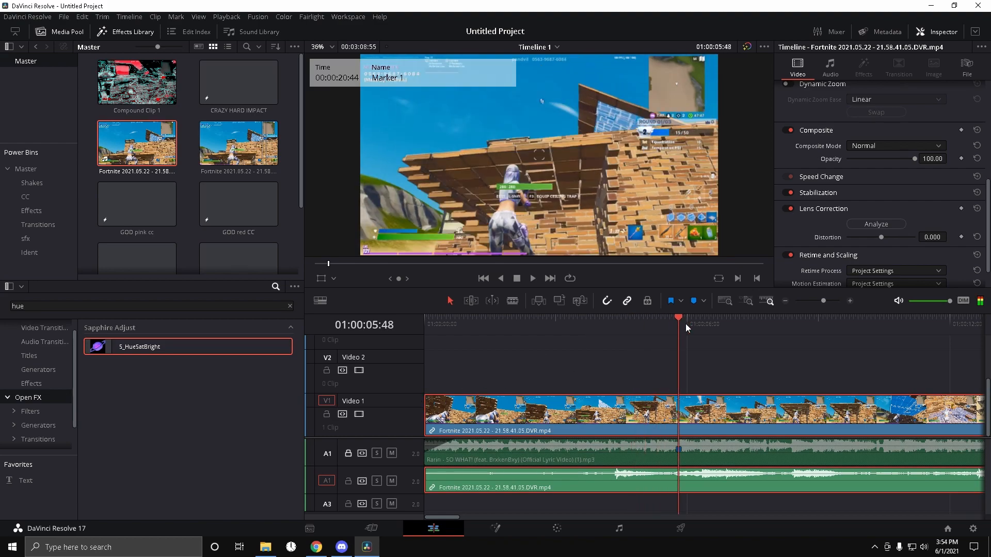
# Step: Trim the start of the gameplay clip and split it at the playhead
pyautogui.moveTo(437, 419); pyautogui.dragTo(532, 418)
pyautogui.moveTo(468, 419); pyautogui.dragTo(546, 419)
pyautogui.click(710, 412)
pyautogui.click(697, 409)
pyautogui.hotkey('ctrl', 'b')
# Step: Unlink the audio from the split gameplay clip segments
pyautogui.click(836, 488)
pyautogui.rightClick(737, 417)
pyautogui.click(757, 407)
pyautogui.click(609, 411)
pyautogui.rightClick(609, 411)
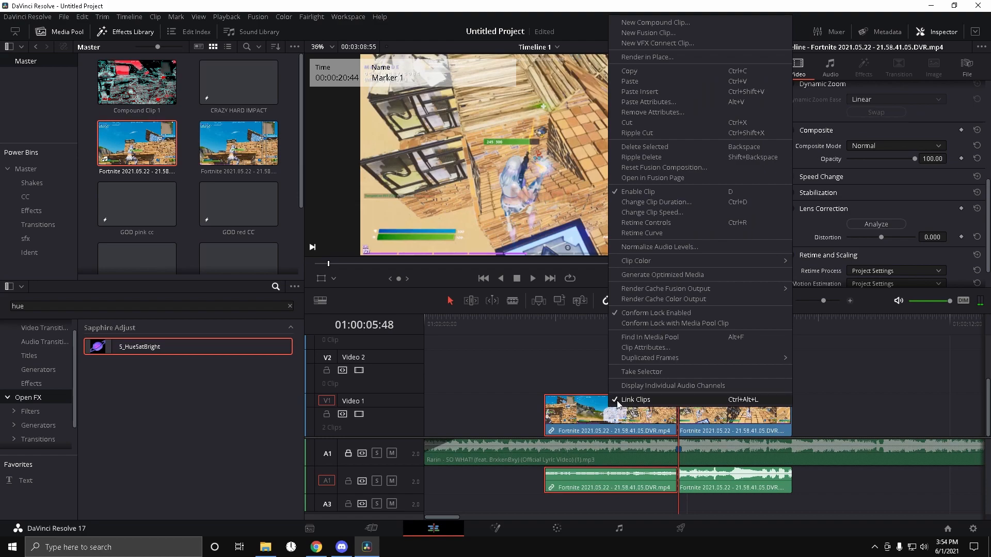
pyautogui.click(618, 403)
# Step: Delete both audio segments belonging to the gameplay clip
pyautogui.click(746, 487)
pyautogui.press('Delete')
pyautogui.click(622, 483)
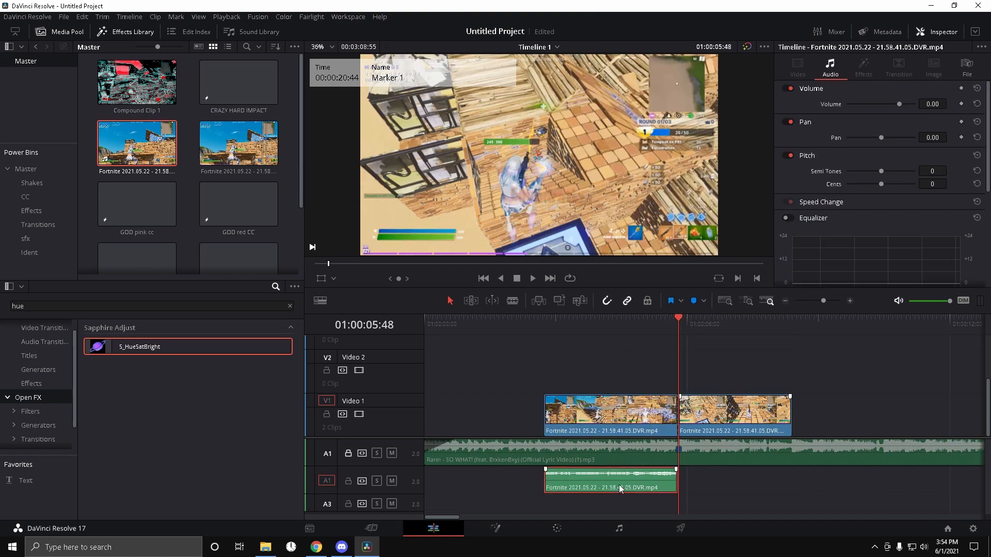
pyautogui.press('Delete')
# Step: Move the second gameplay segment up onto the Video 2 track
pyautogui.click(690, 429)
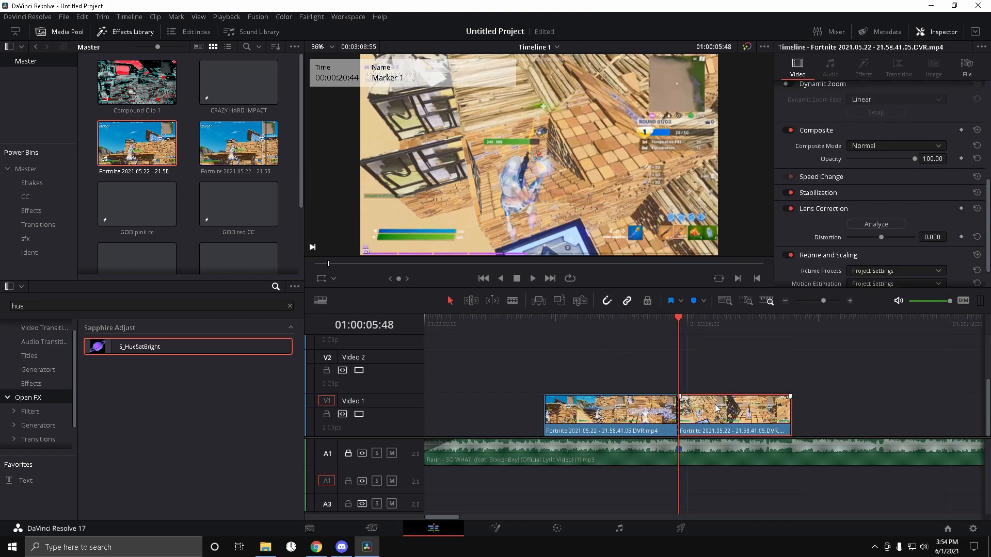
pyautogui.moveTo(720, 415); pyautogui.dragTo(721, 371)
pyautogui.click(652, 424)
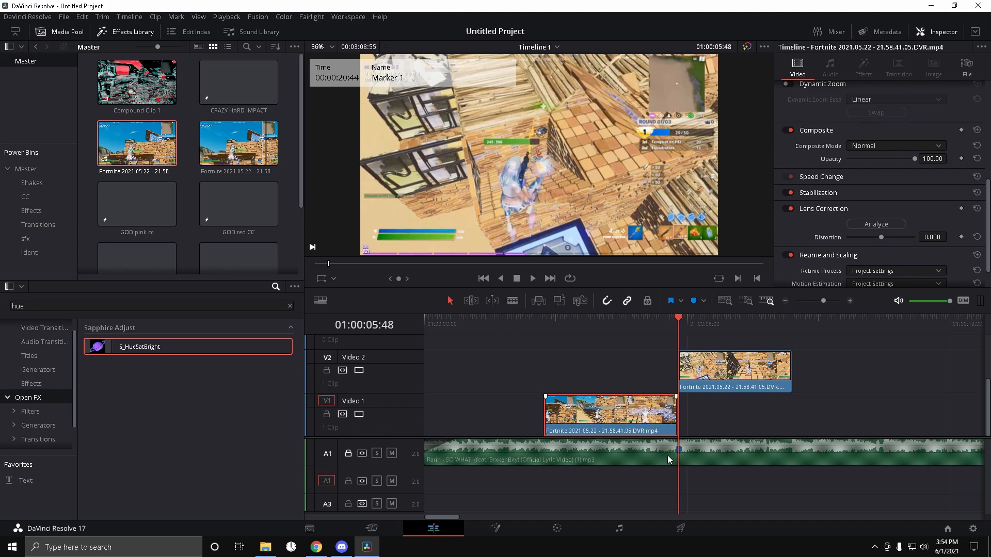
# Step: Add a blue marker on the timeline a few frames before the current position
pyautogui.hotkey('shift', 'Left')
pyautogui.click(629, 344)
pyautogui.click(695, 302)
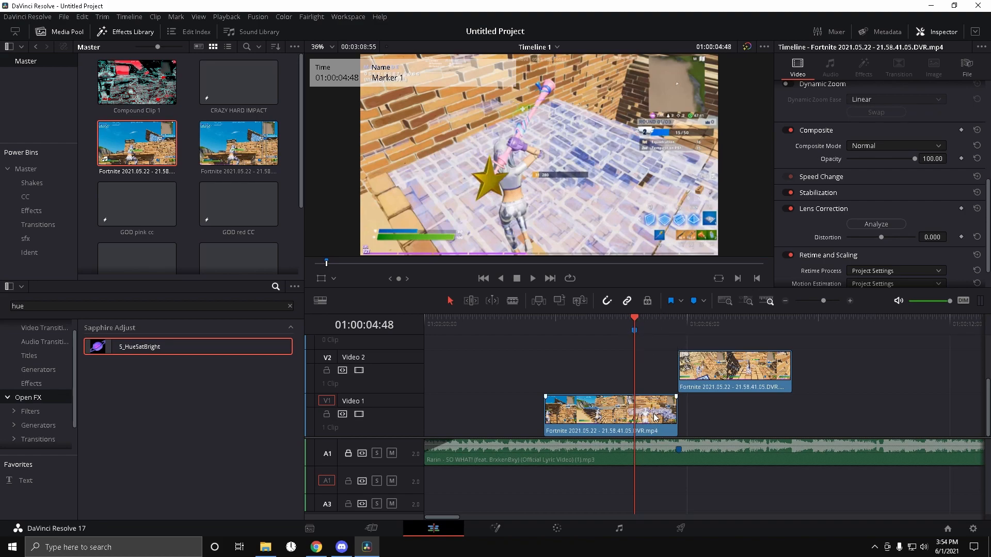
# Step: Slide the first video clip left so it starts at the beginning of the timeline
pyautogui.moveTo(657, 420); pyautogui.dragTo(648, 419)
pyautogui.moveTo(823, 301)
pyautogui.mouseDown()
pyautogui.moveTo(816, 319)
pyautogui.moveTo(703, 333)
pyautogui.mouseUp()
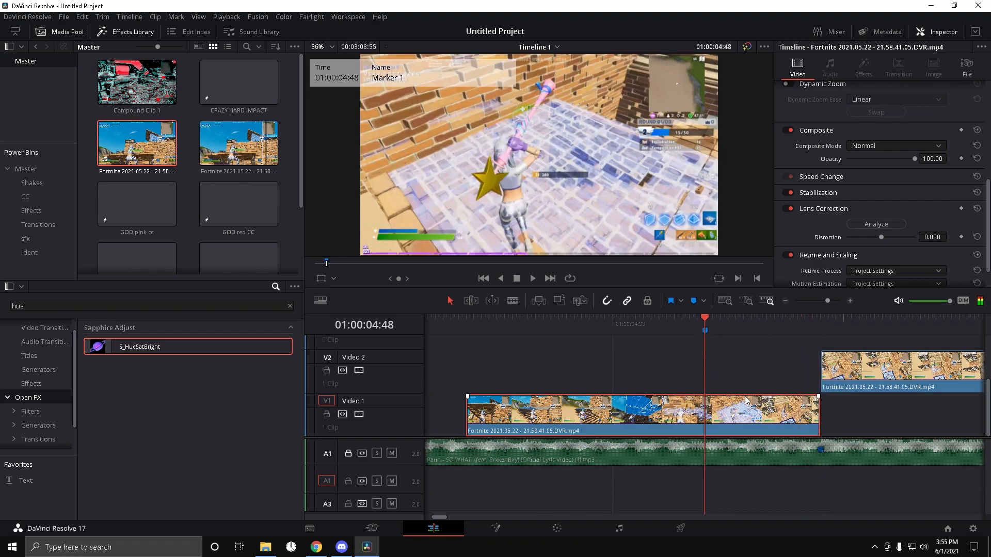
pyautogui.moveTo(773, 417); pyautogui.dragTo(717, 417)
pyautogui.moveTo(827, 302); pyautogui.dragTo(828, 304)
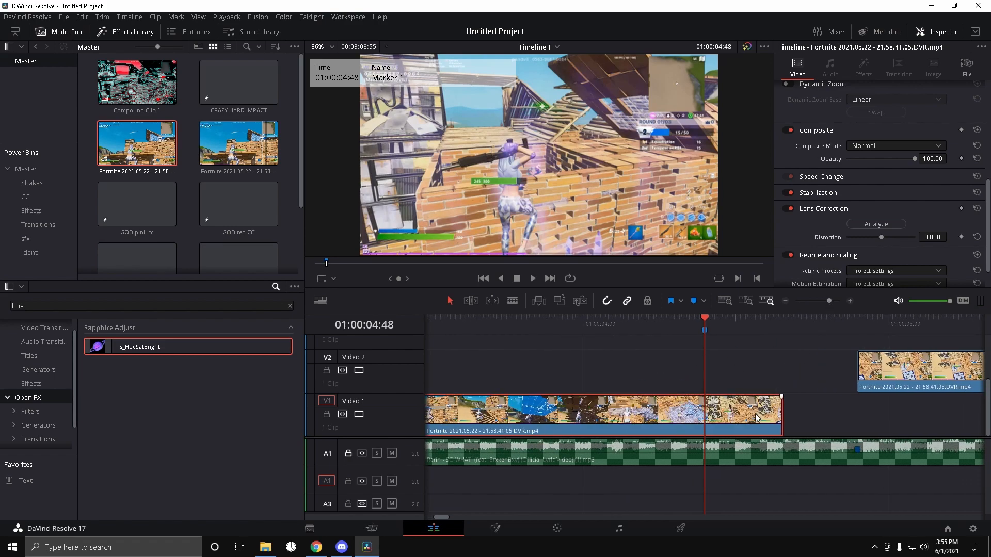
pyautogui.moveTo(750, 420)
pyautogui.mouseDown()
pyautogui.moveTo(773, 419)
pyautogui.moveTo(754, 420)
pyautogui.mouseUp()
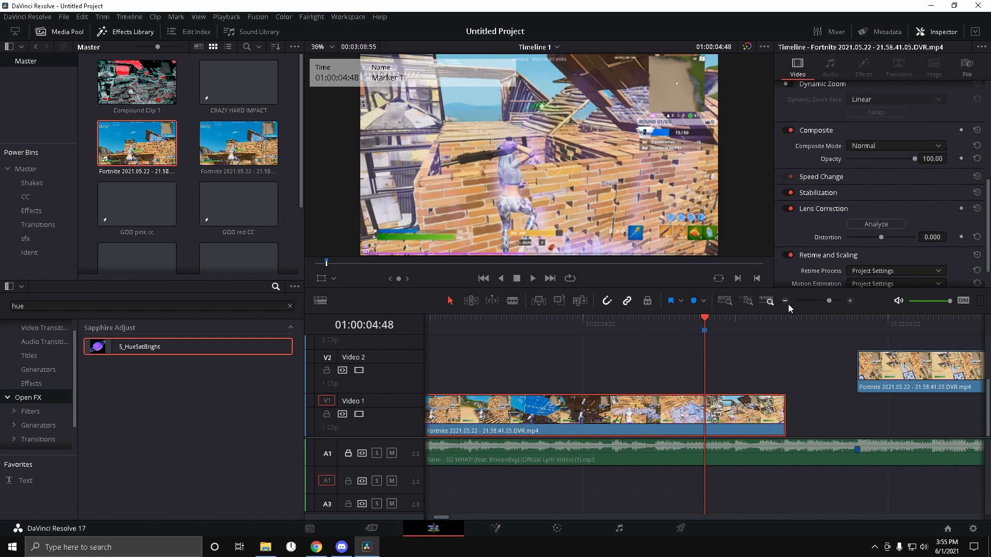
# Step: Enable retime controls on the first clip and show its Retime Speed curve
pyautogui.rightClick(718, 417)
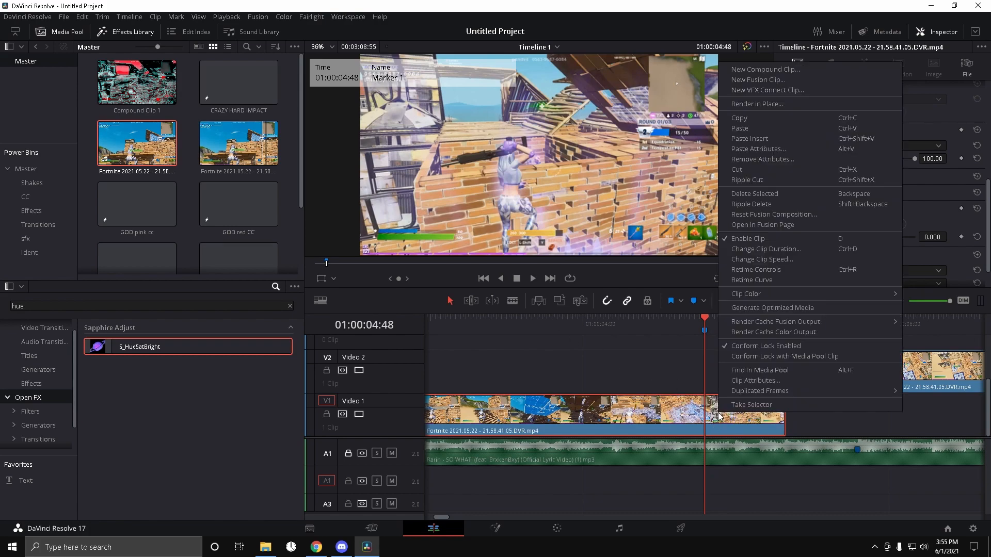
pyautogui.click(760, 265)
pyautogui.rightClick(719, 406)
pyautogui.click(757, 270)
pyautogui.scroll(-3, 747, 358)
pyautogui.click(434, 379)
pyautogui.click(437, 535)
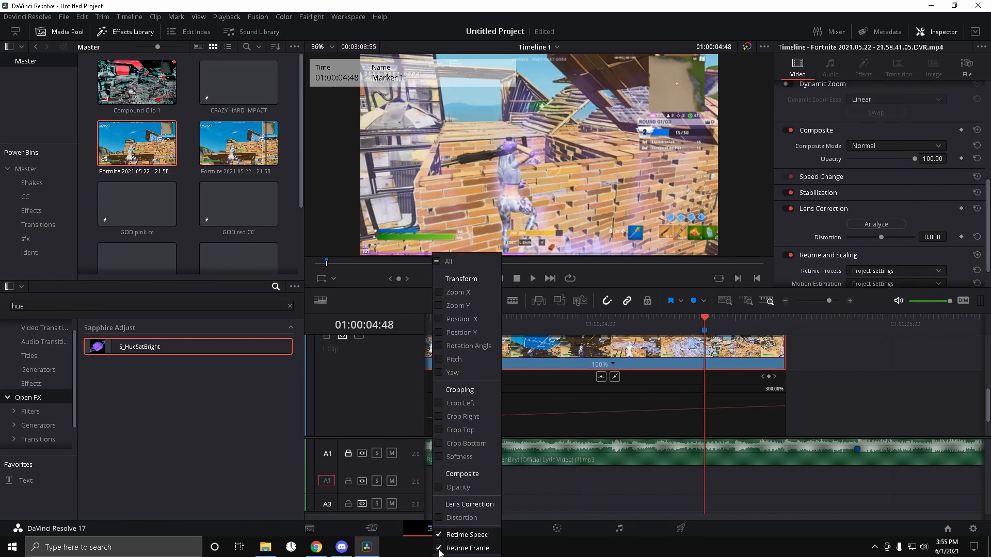
pyautogui.click(550, 420)
# Step: Add a speed point on the first clip at the marker position
pyautogui.moveTo(640, 324)
pyautogui.mouseDown()
pyautogui.moveTo(609, 325)
pyautogui.moveTo(633, 322)
pyautogui.mouseUp()
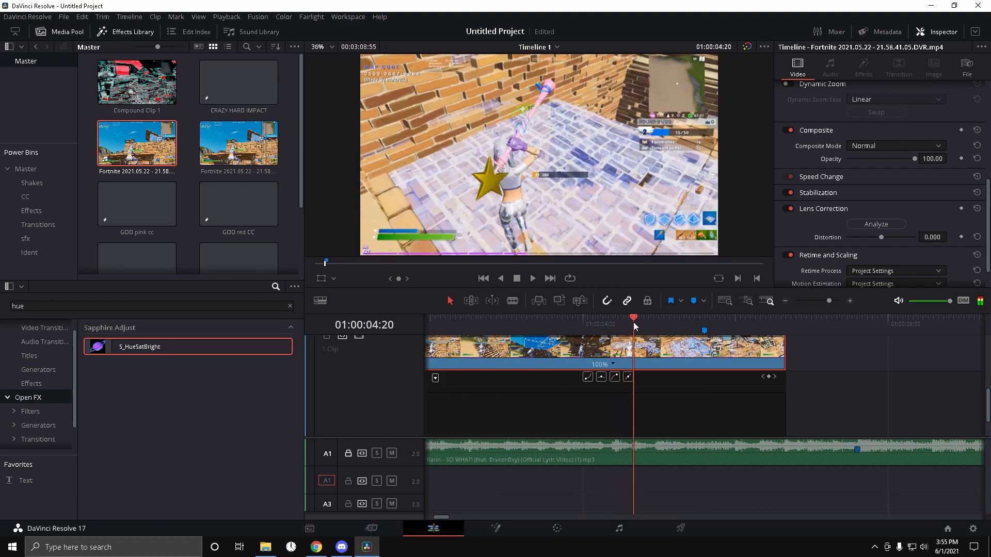
pyautogui.moveTo(829, 301); pyautogui.dragTo(828, 303)
pyautogui.moveTo(708, 320); pyautogui.dragTo(758, 330)
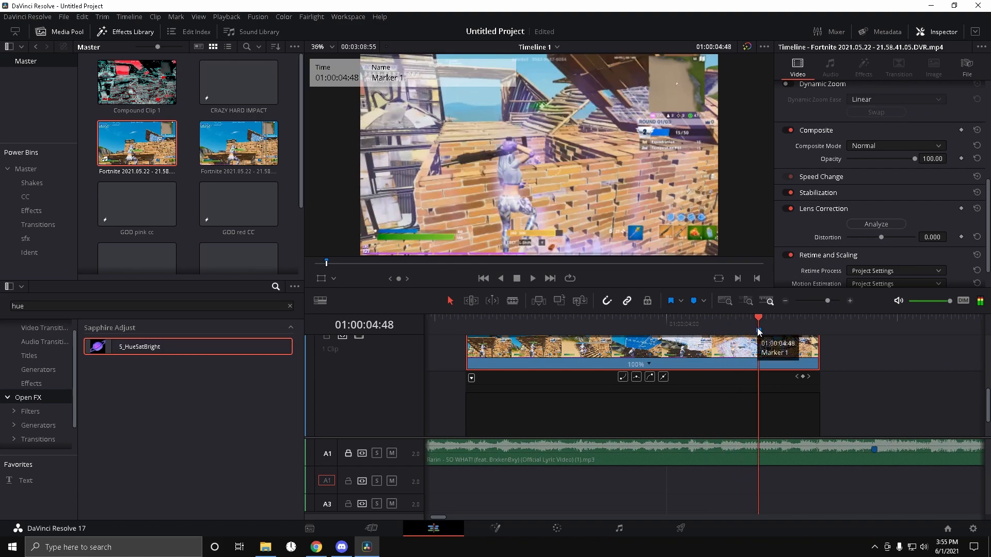
pyautogui.click(648, 365)
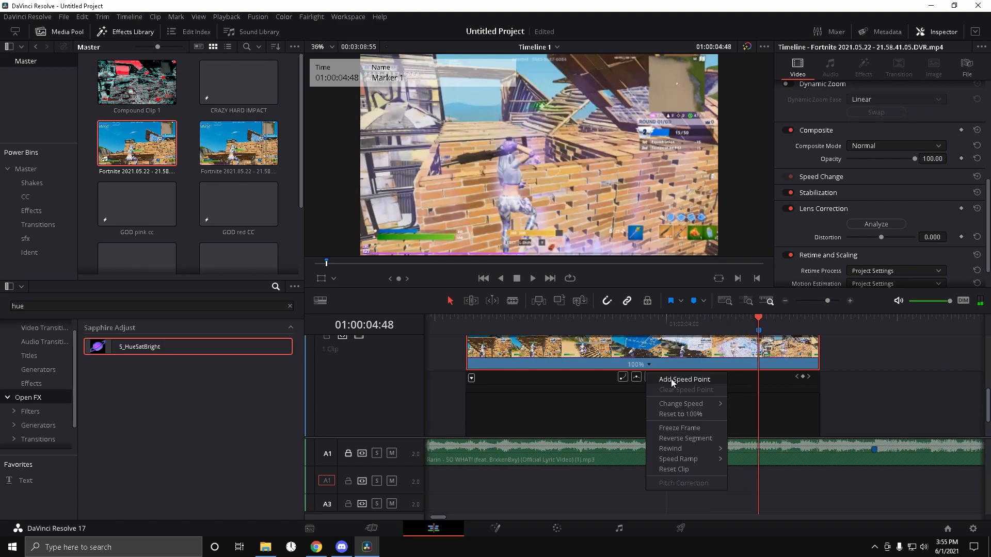
pyautogui.click(676, 381)
# Step: Add a second speed point a few frames before the end of the first clip
pyautogui.moveTo(756, 320); pyautogui.dragTo(813, 323)
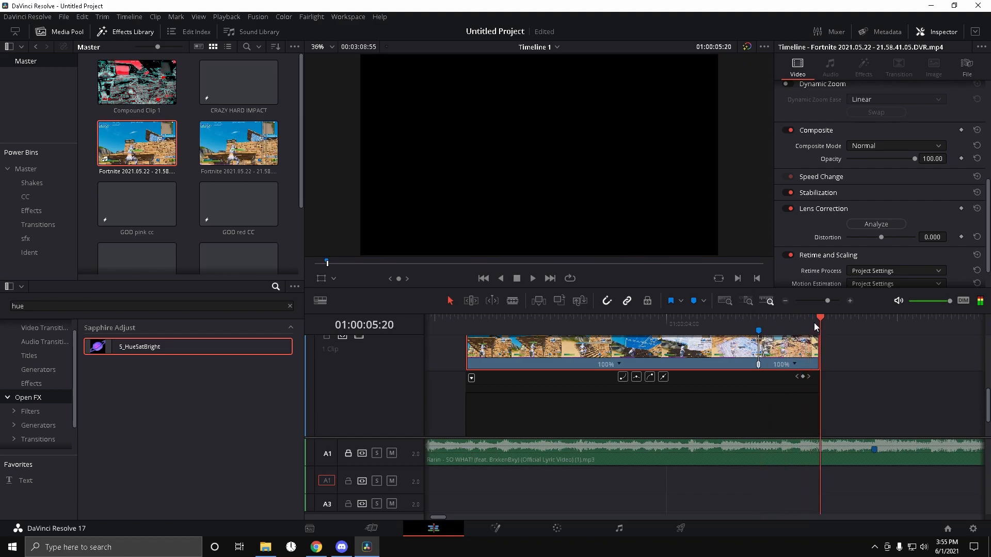
pyautogui.press('Left')
pyautogui.press('Left')
pyautogui.press('Left')
pyautogui.press('Left')
pyautogui.press('Left')
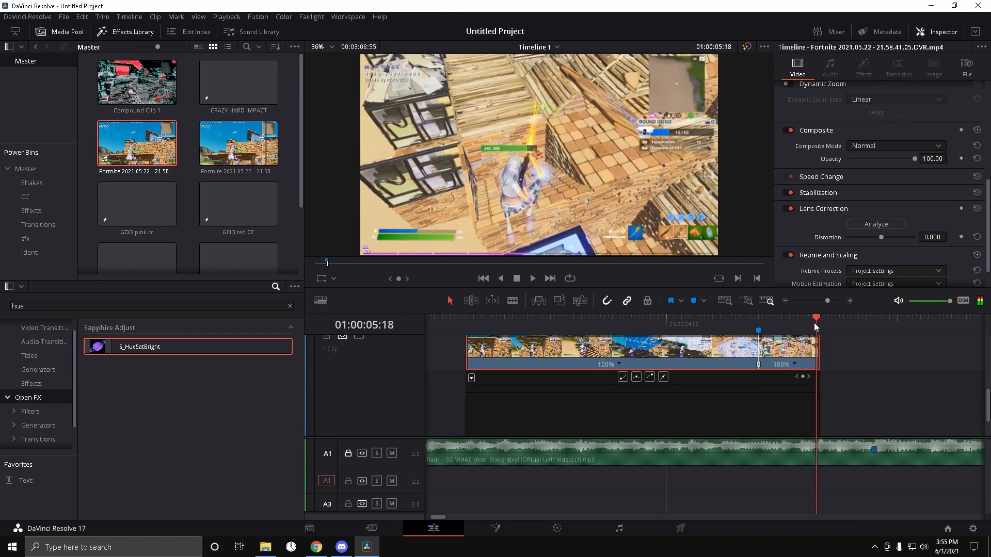
pyautogui.rightClick(816, 324)
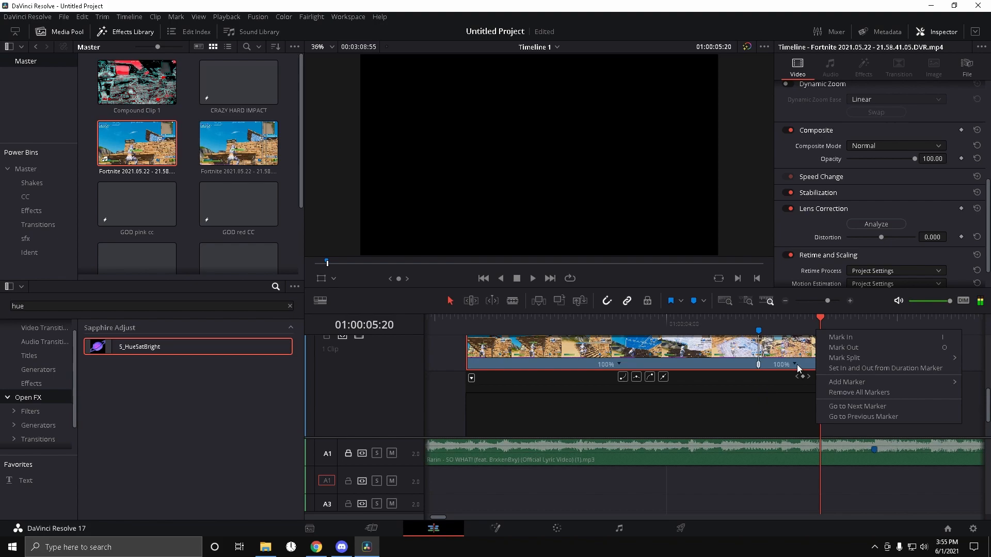
pyautogui.click(822, 317)
pyautogui.press('Left')
pyautogui.press('Left')
pyautogui.press('Left')
pyautogui.press('Left')
pyautogui.press('Left')
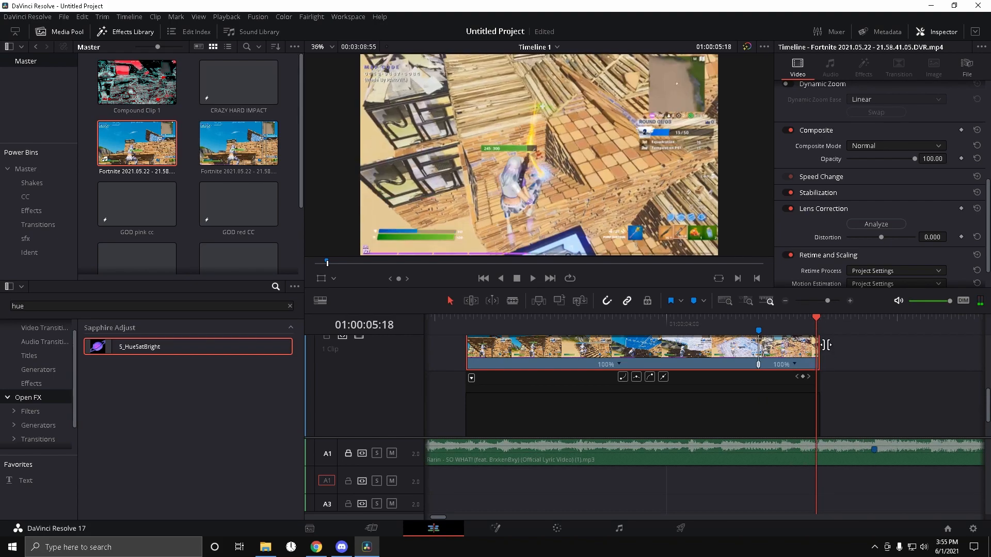
pyautogui.click(795, 365)
pyautogui.click(824, 379)
# Step: Lower the retime curve between the two speed points to slow that section to about 11%
pyautogui.moveTo(808, 326); pyautogui.dragTo(770, 331)
pyautogui.scroll(-2, 775, 364)
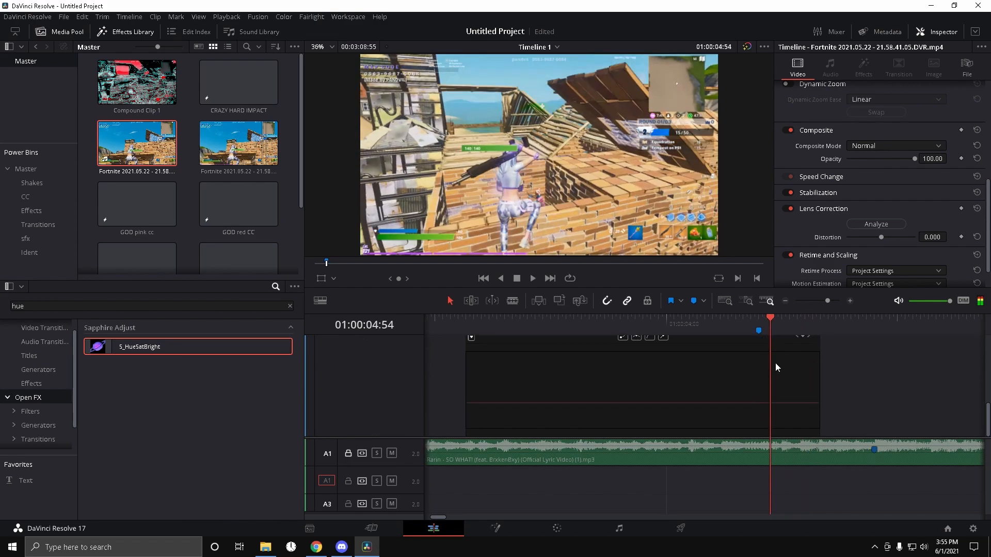
pyautogui.moveTo(786, 407); pyautogui.dragTo(798, 521)
# Step: Shift the later speed point slightly to the right on the retime curve
pyautogui.moveTo(827, 300); pyautogui.dragTo(825, 300)
pyautogui.moveTo(976, 403); pyautogui.dragTo(976, 352)
pyautogui.moveTo(742, 325); pyautogui.dragTo(757, 326)
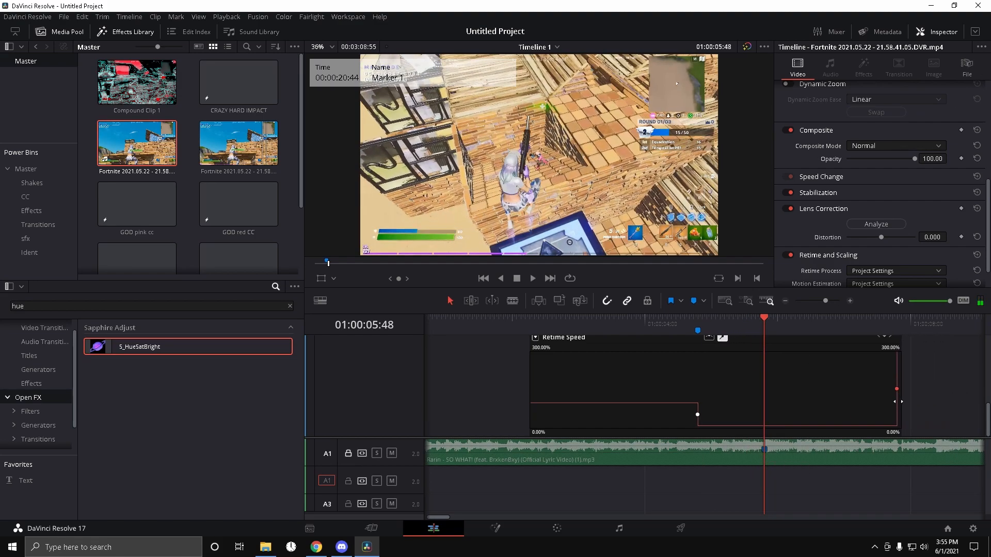
pyautogui.click(831, 302)
pyautogui.moveTo(831, 301); pyautogui.dragTo(833, 301)
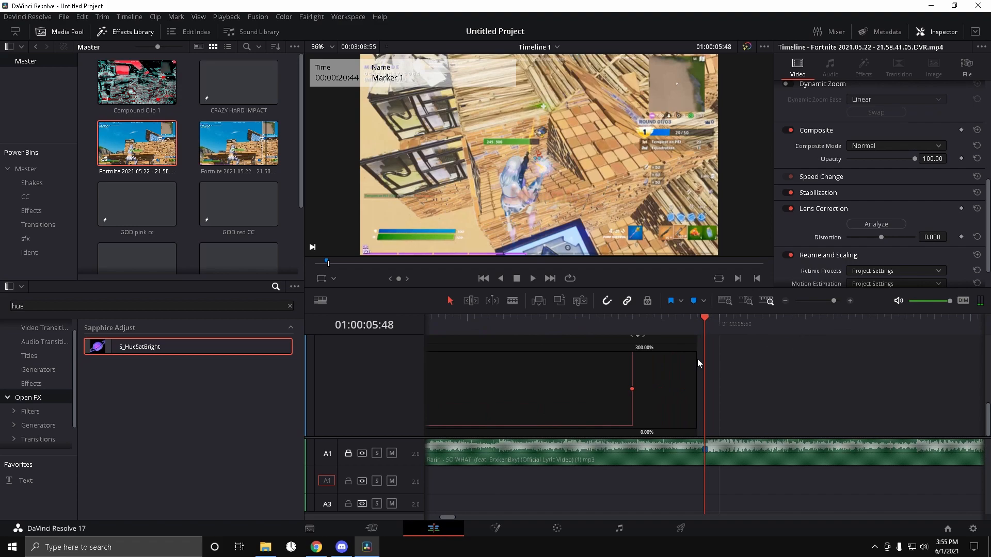
pyautogui.moveTo(634, 391); pyautogui.dragTo(639, 390)
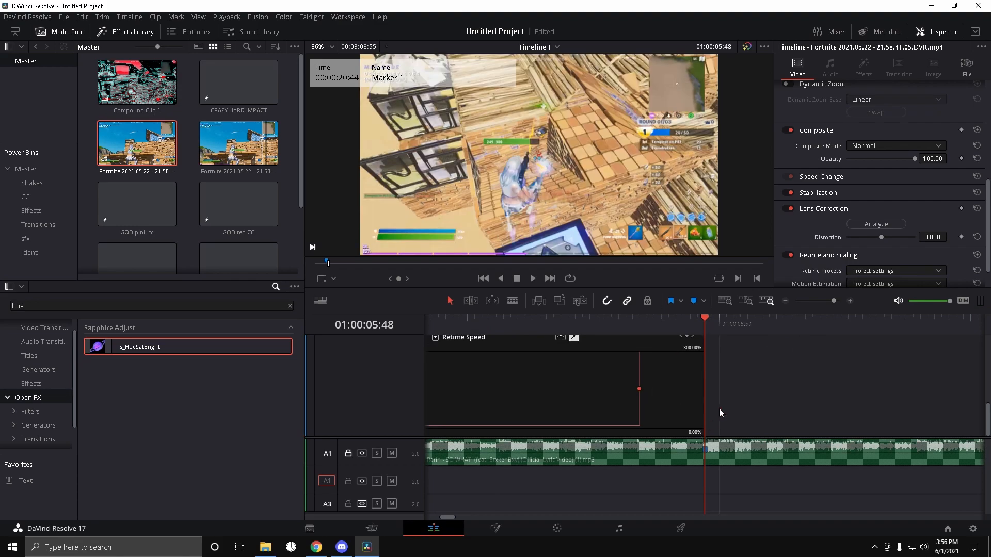
# Step: Move the Video 2 clip back down onto Video 1 directly after the first clip
pyautogui.moveTo(834, 302); pyautogui.dragTo(831, 302)
pyautogui.scroll(4, 764, 372)
pyautogui.moveTo(755, 356); pyautogui.dragTo(755, 387)
# Step: Set the first clip's Retime Process to Optical Flow, Motion Estimation to Enhanced Better and Resize Filter to Smoother
pyautogui.scroll(-2, 737, 361)
pyautogui.moveTo(703, 320); pyautogui.dragTo(543, 320)
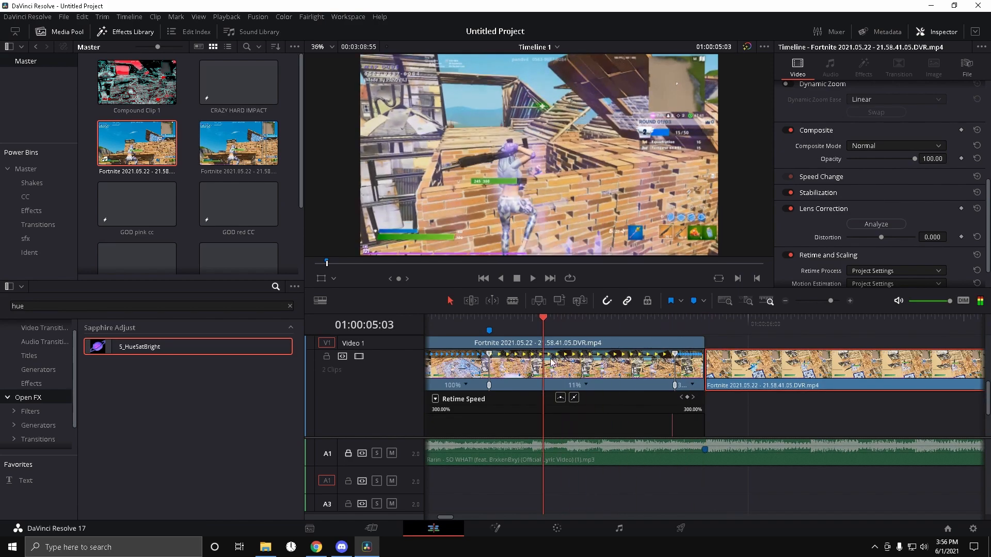
pyautogui.scroll(-1, 872, 197)
pyautogui.click(866, 238)
pyautogui.click(865, 281)
pyautogui.click(871, 253)
pyautogui.click(874, 311)
pyautogui.click(864, 279)
pyautogui.click(866, 299)
# Step: Enable retime controls and the retime curve on the second clip
pyautogui.moveTo(513, 321)
pyautogui.mouseDown()
pyautogui.moveTo(489, 324)
pyautogui.moveTo(620, 339)
pyautogui.moveTo(614, 323)
pyautogui.moveTo(764, 326)
pyautogui.moveTo(702, 327)
pyautogui.moveTo(690, 311)
pyautogui.moveTo(709, 329)
pyautogui.mouseUp()
pyautogui.click(731, 379)
pyautogui.rightClick(738, 369)
pyautogui.click(776, 230)
pyautogui.rightClick(755, 361)
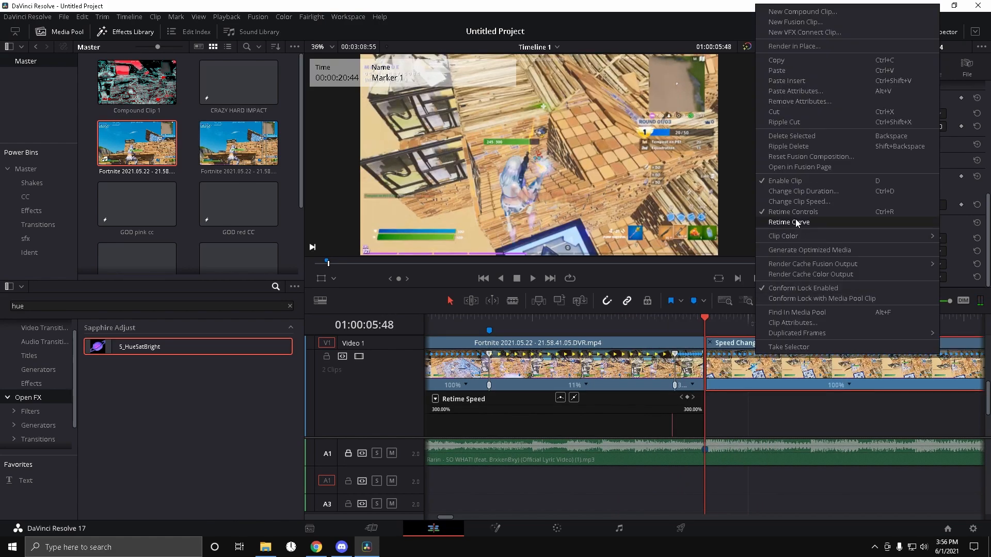
pyautogui.click(795, 222)
# Step: Show the Retime Speed curve for the second clip
pyautogui.scroll(-2, 722, 356)
pyautogui.click(714, 368)
pyautogui.click(714, 536)
pyautogui.click(714, 548)
pyautogui.click(858, 421)
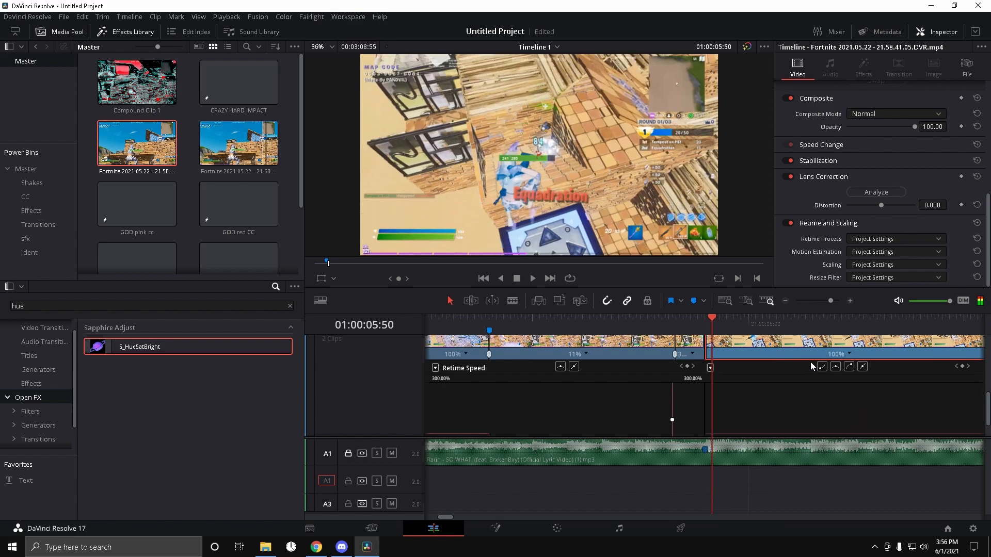
# Step: Add a speed point near the start of the second clip
pyautogui.scroll(-2, 812, 374)
pyautogui.scroll(2, 825, 363)
pyautogui.click(848, 355)
pyautogui.click(864, 369)
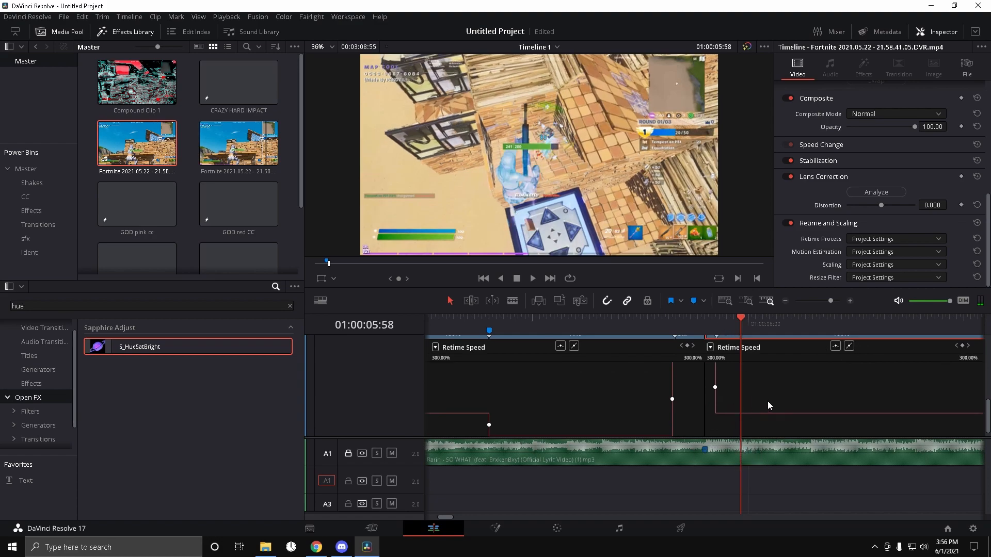
# Step: Smooth the second clip's speed point into an eased curve and stretch its handle
pyautogui.moveTo(779, 414); pyautogui.dragTo(792, 503)
pyautogui.click(715, 396)
pyautogui.click(836, 347)
pyautogui.moveTo(935, 398); pyautogui.dragTo(740, 404)
# Step: Set the second clip's Retime Process to Optical Flow
pyautogui.moveTo(740, 319); pyautogui.dragTo(704, 322)
pyautogui.press('space')
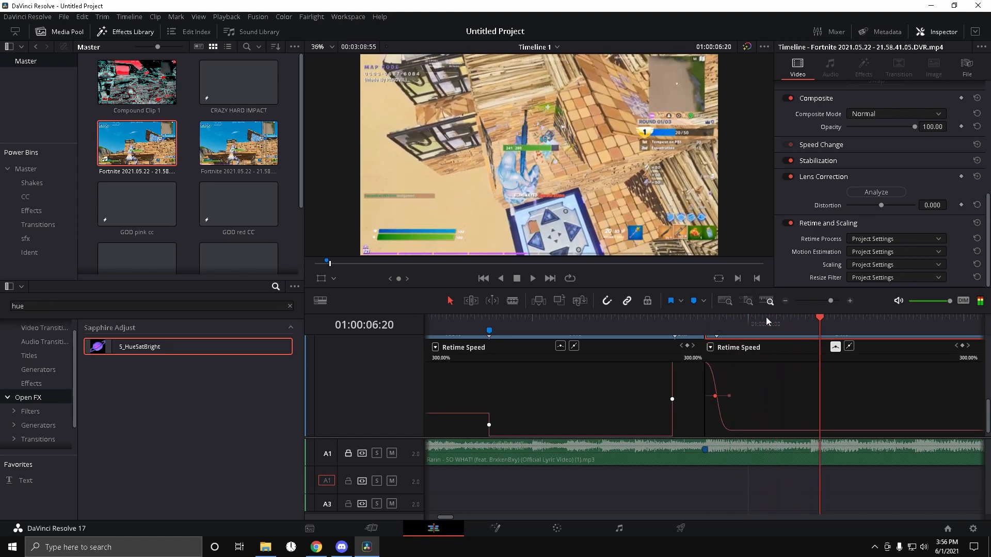
pyautogui.click(748, 318)
pyautogui.scroll(2, 791, 374)
pyautogui.click(868, 238)
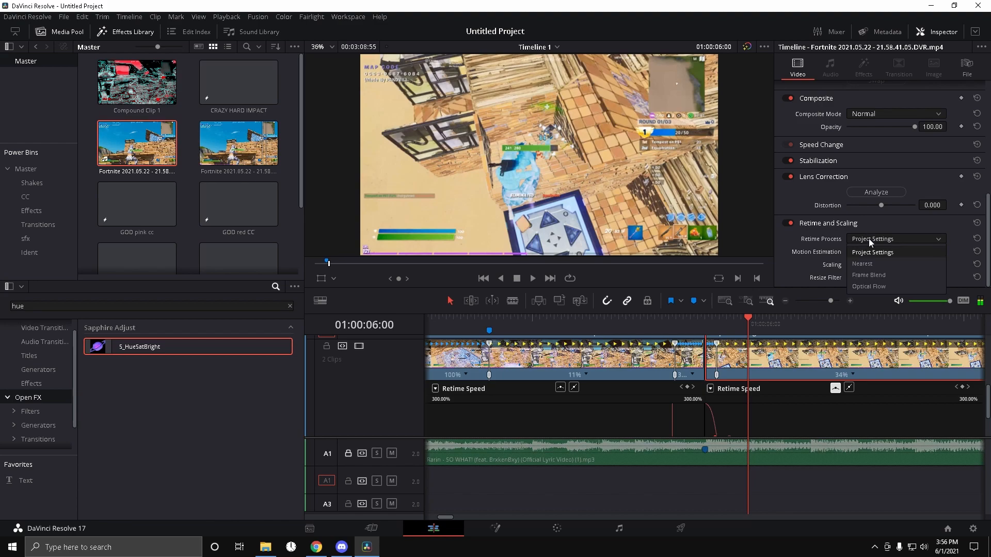
pyautogui.click(863, 288)
# Step: Play back the speed ramp around the join between the two clips
pyautogui.moveTo(745, 323); pyautogui.dragTo(705, 324)
pyautogui.press('space')
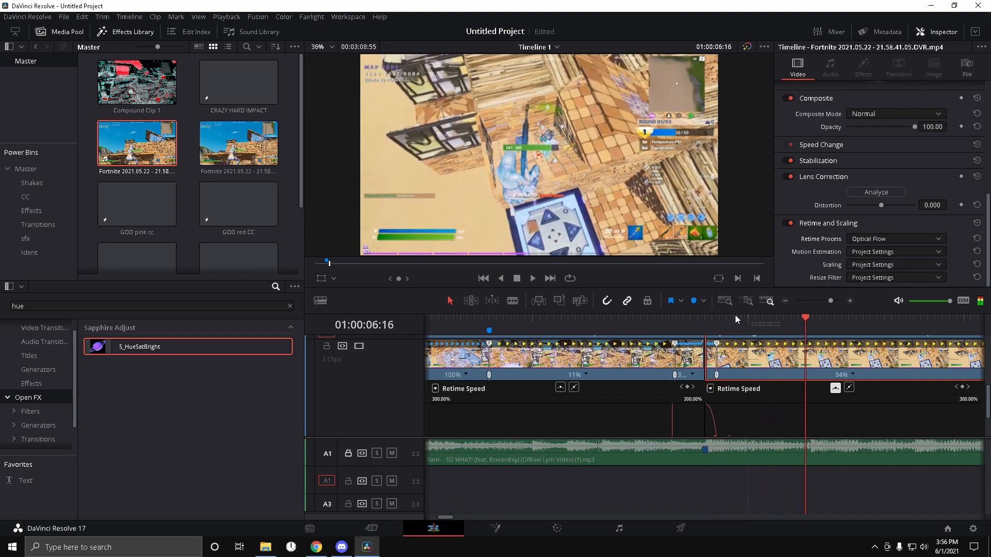
pyautogui.click(599, 330)
pyautogui.click(650, 325)
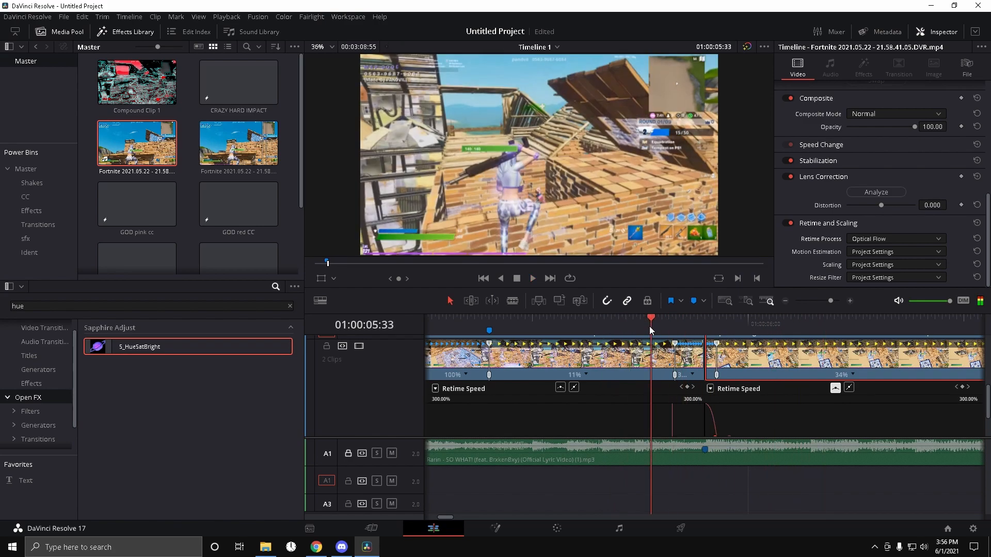
pyautogui.moveTo(831, 300); pyautogui.dragTo(824, 298)
# Step: Hide the retime curves on both clips
pyautogui.rightClick(774, 361)
pyautogui.click(806, 243)
pyautogui.rightClick(574, 363)
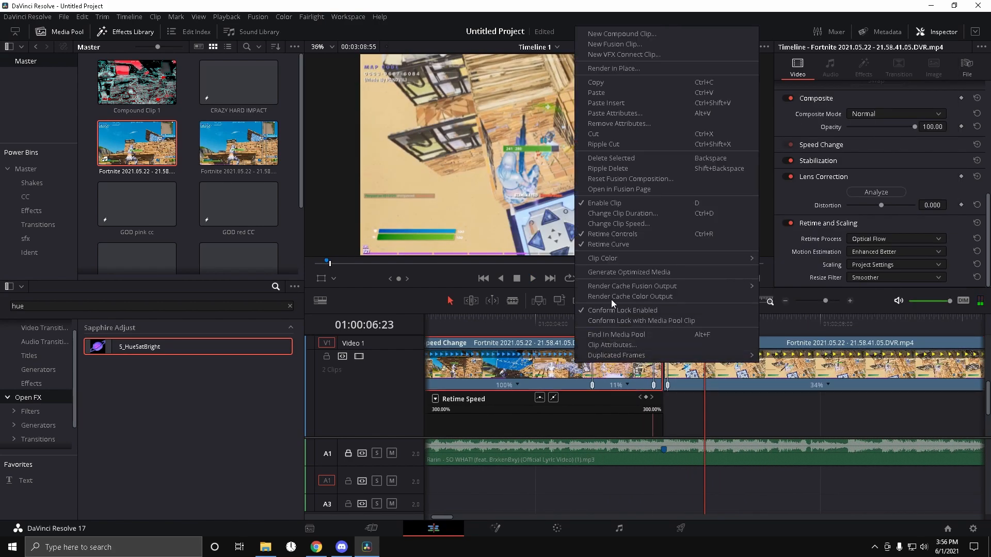
pyautogui.click(618, 245)
# Step: Split the first clip at the marker and place a copy of its end segment on Video 2
pyautogui.moveTo(673, 437); pyautogui.dragTo(674, 433)
pyautogui.moveTo(611, 321); pyautogui.dragTo(593, 330)
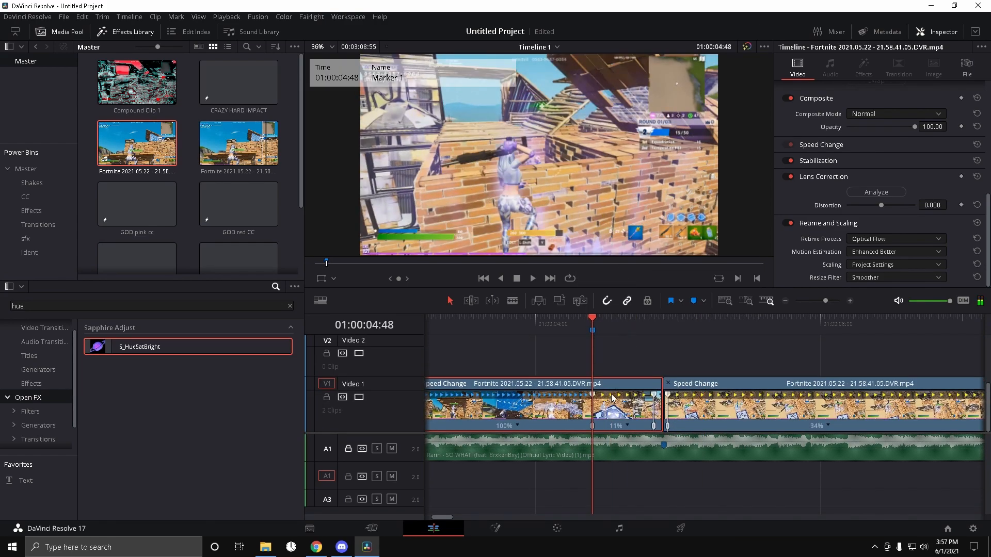
pyautogui.hotkey('ctrl', 'b')
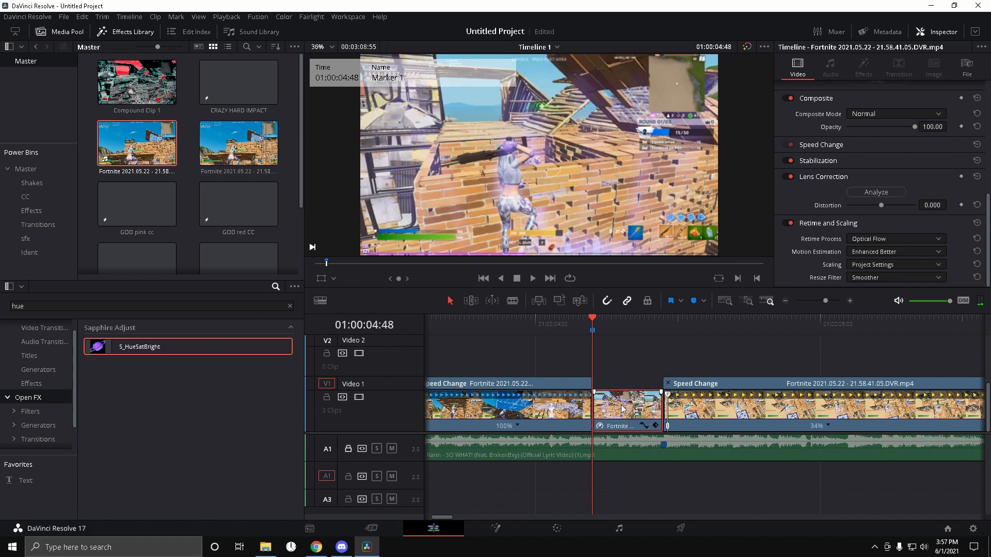
pyautogui.moveTo(622, 410); pyautogui.dragTo(628, 358)
pyautogui.click(610, 321)
pyautogui.moveTo(610, 321); pyautogui.dragTo(619, 320)
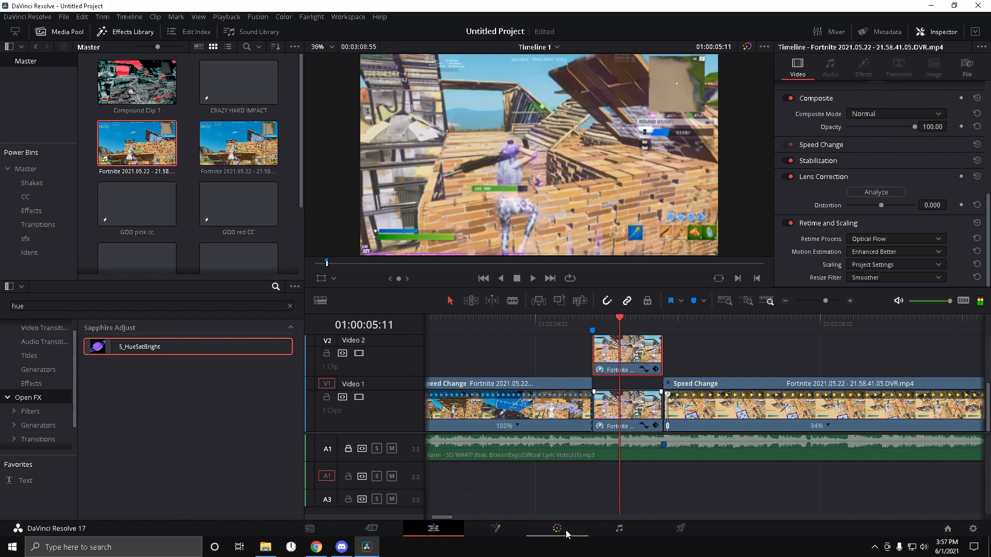
# Step: Open the Color page for the Video 2 segment
pyautogui.click(568, 531)
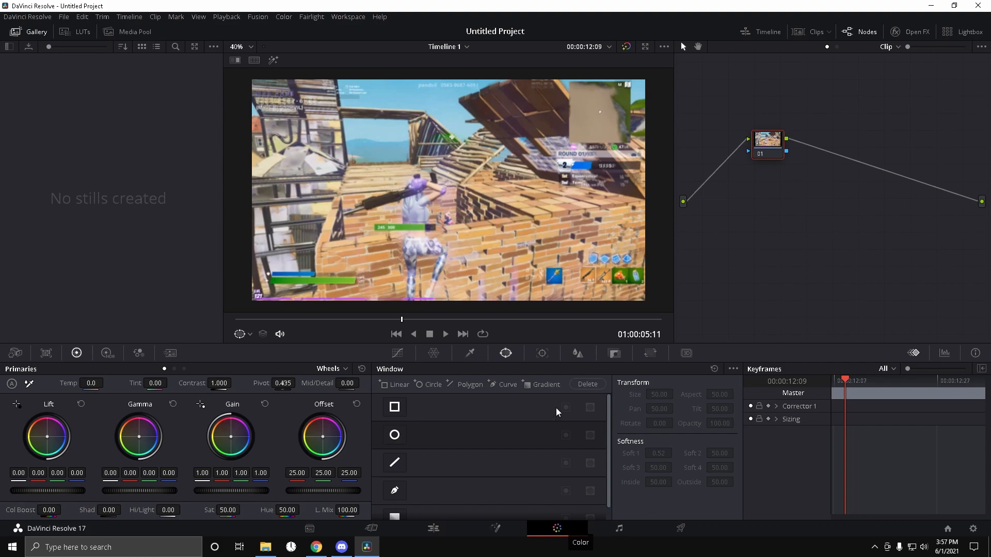
pyautogui.moveTo(848, 379); pyautogui.dragTo(812, 385)
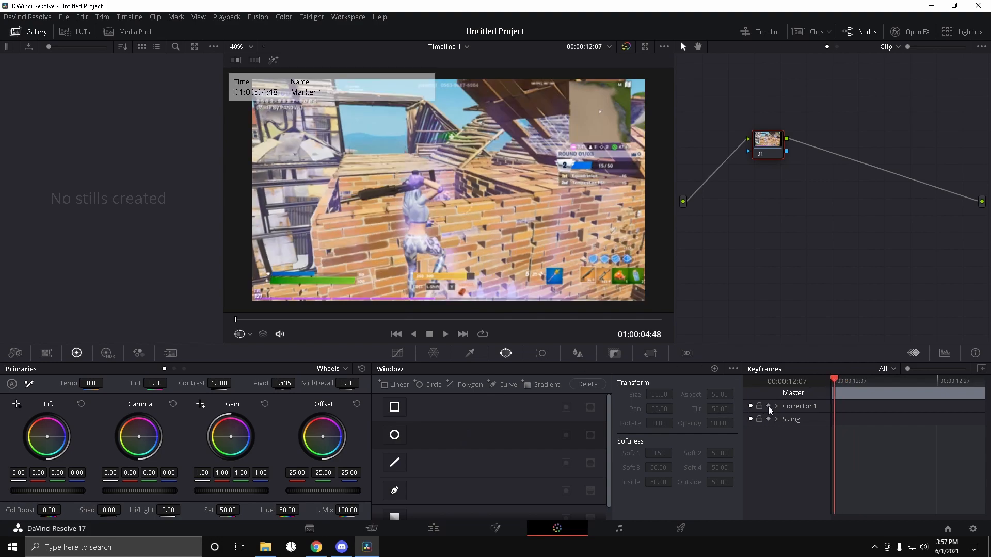
pyautogui.click(390, 497)
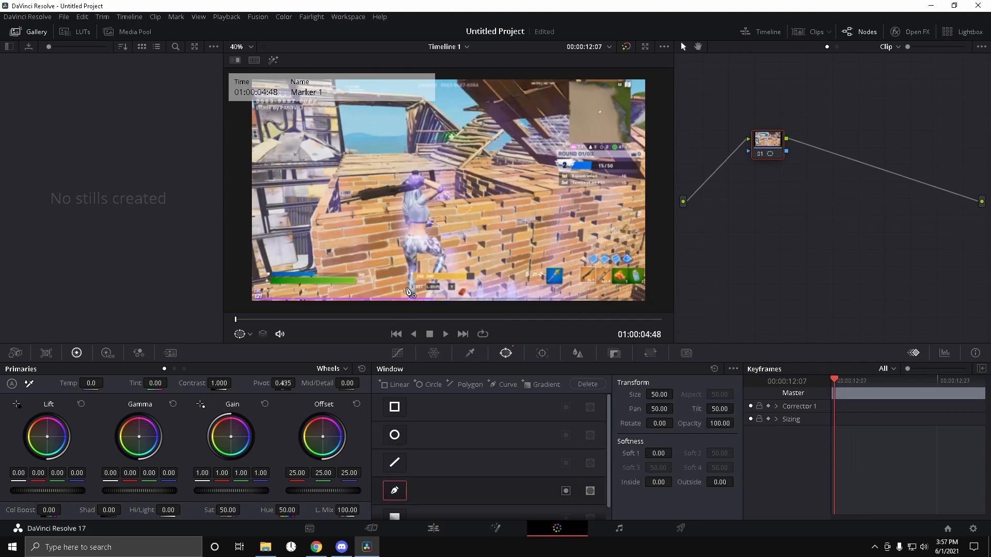
pyautogui.moveTo(412, 299)
pyautogui.mouseDown()
pyautogui.moveTo(393, 197)
pyautogui.moveTo(296, 216)
pyautogui.moveTo(447, 149)
pyautogui.moveTo(469, 199)
pyautogui.moveTo(439, 251)
pyautogui.moveTo(447, 293)
pyautogui.moveTo(408, 295)
pyautogui.mouseUp()
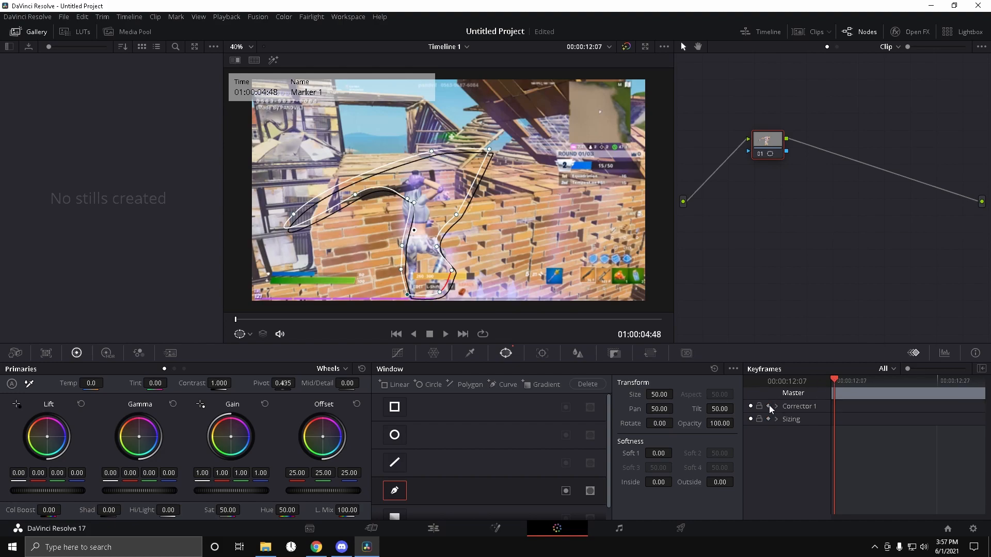
pyautogui.moveTo(840, 391)
pyautogui.mouseDown()
pyautogui.moveTo(983, 376)
pyautogui.moveTo(829, 389)
pyautogui.mouseUp()
pyautogui.moveTo(421, 289); pyautogui.dragTo(434, 295)
pyautogui.hotkey('ctrl', 'z')
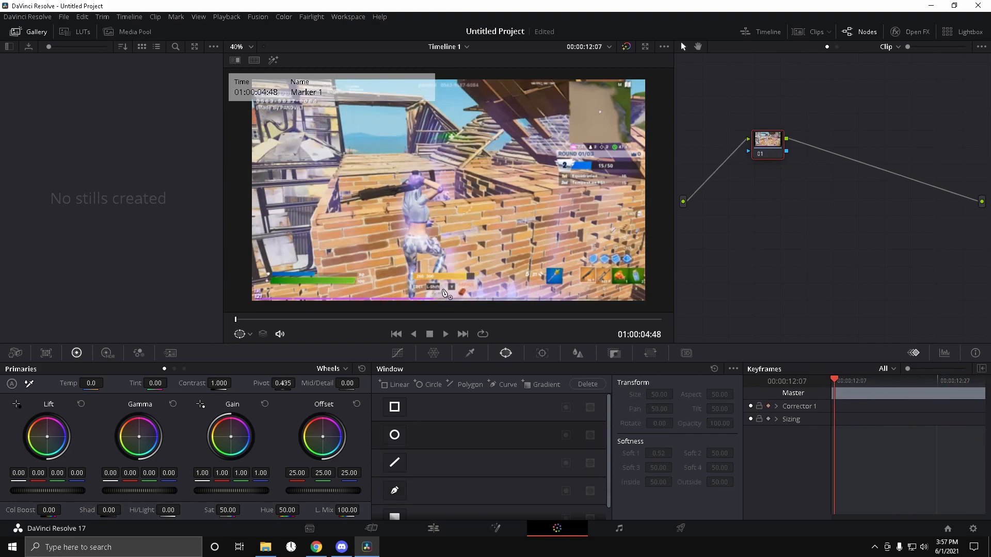
# Step: Add a keyframed circle window and shape it into a narrow vertical oval around the character
pyautogui.click(400, 440)
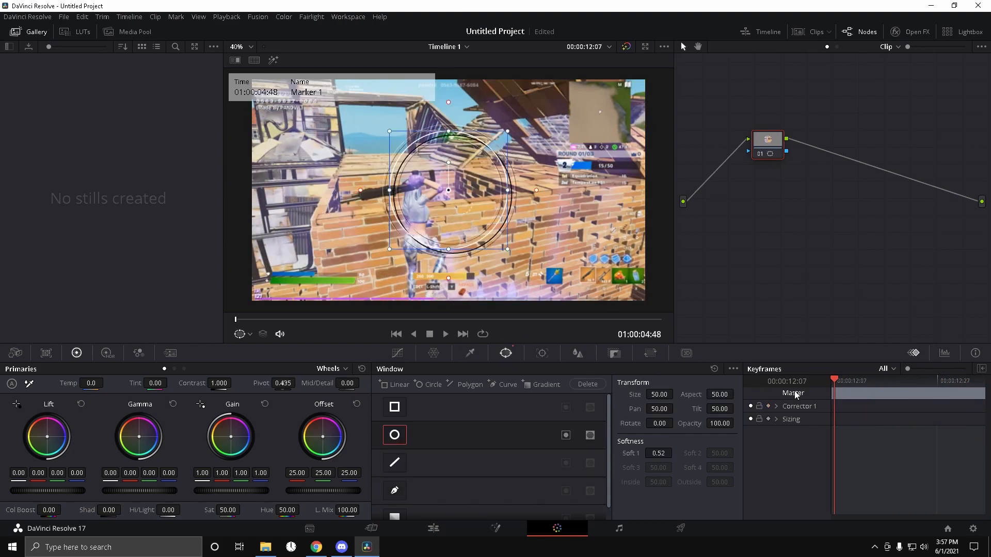
pyautogui.click(767, 407)
pyautogui.moveTo(450, 251); pyautogui.dragTo(450, 291)
pyautogui.moveTo(475, 197); pyautogui.dragTo(447, 232)
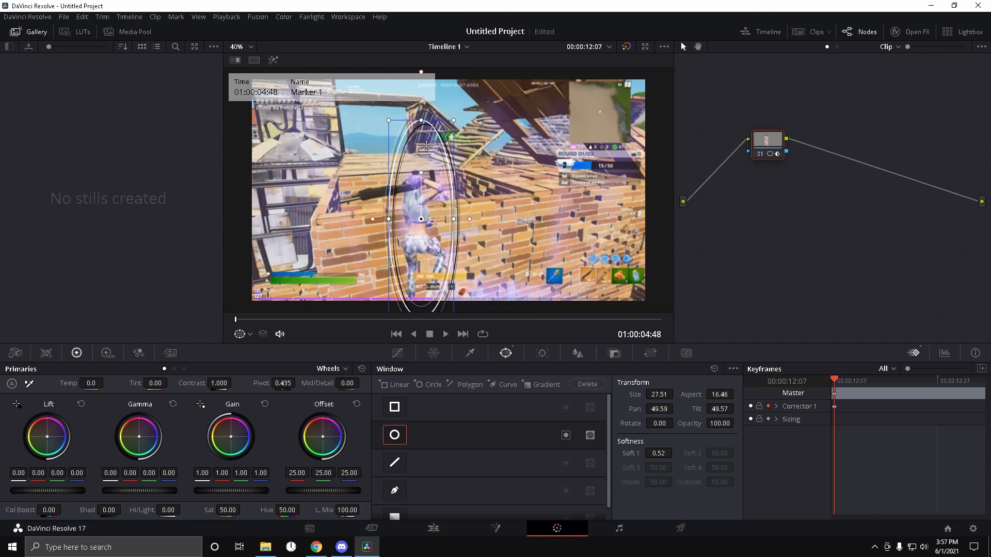
pyautogui.moveTo(426, 127); pyautogui.dragTo(434, 212)
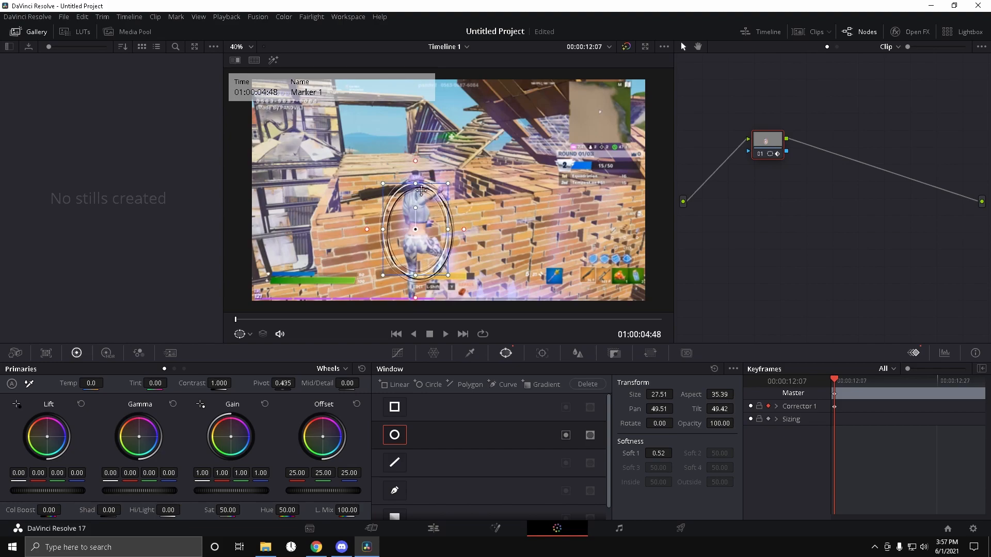
pyautogui.moveTo(421, 191); pyautogui.dragTo(422, 170)
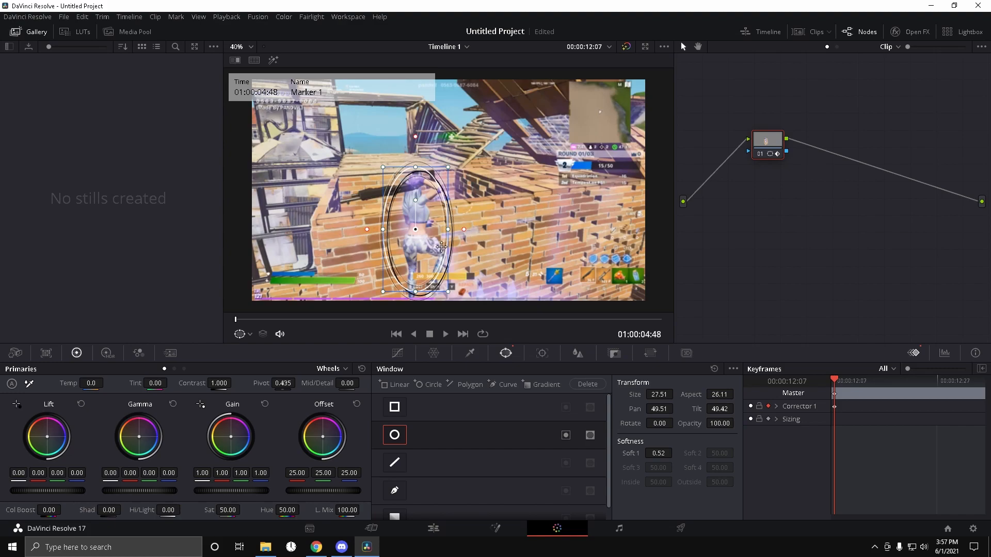
pyautogui.moveTo(453, 235); pyautogui.dragTo(438, 240)
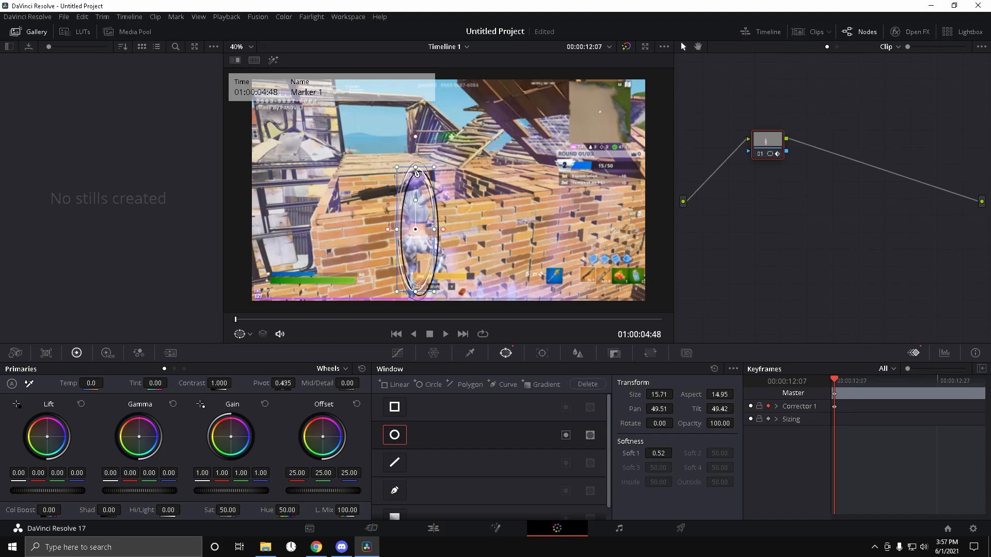
pyautogui.moveTo(420, 172); pyautogui.dragTo(420, 174)
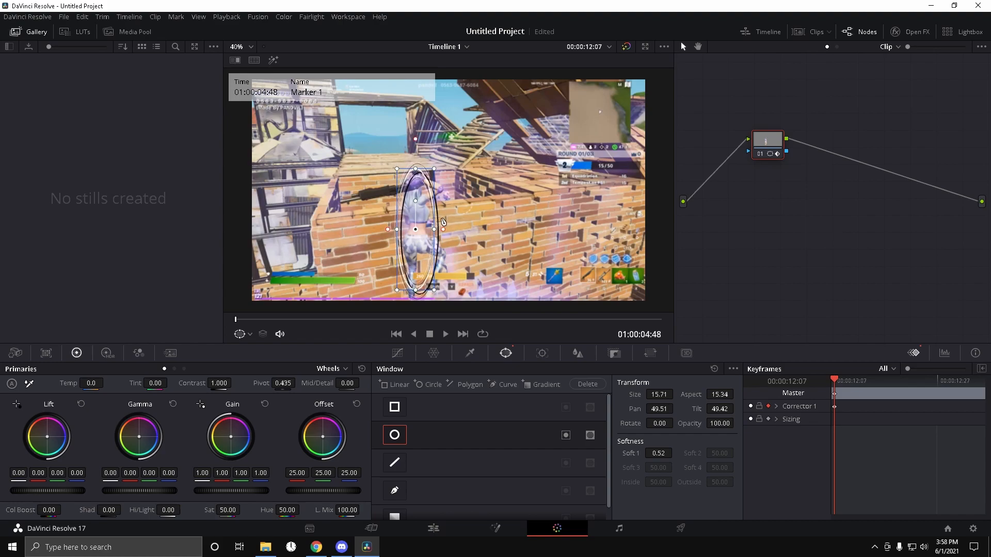
pyautogui.moveTo(429, 242); pyautogui.dragTo(432, 243)
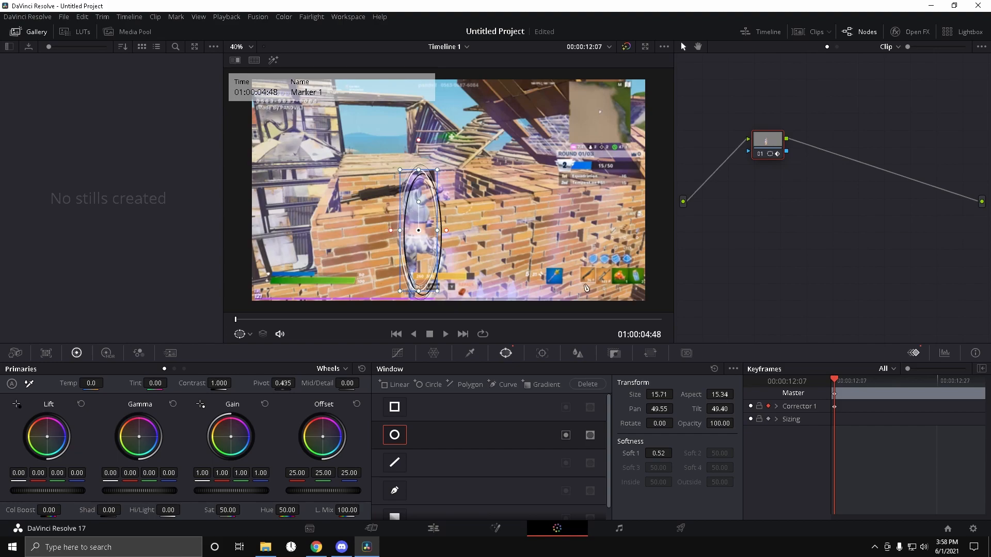
# Step: Set the window's Soft 1 softness to 3.5
pyautogui.click(663, 456)
pyautogui.write('3')
pyautogui.press('Return')
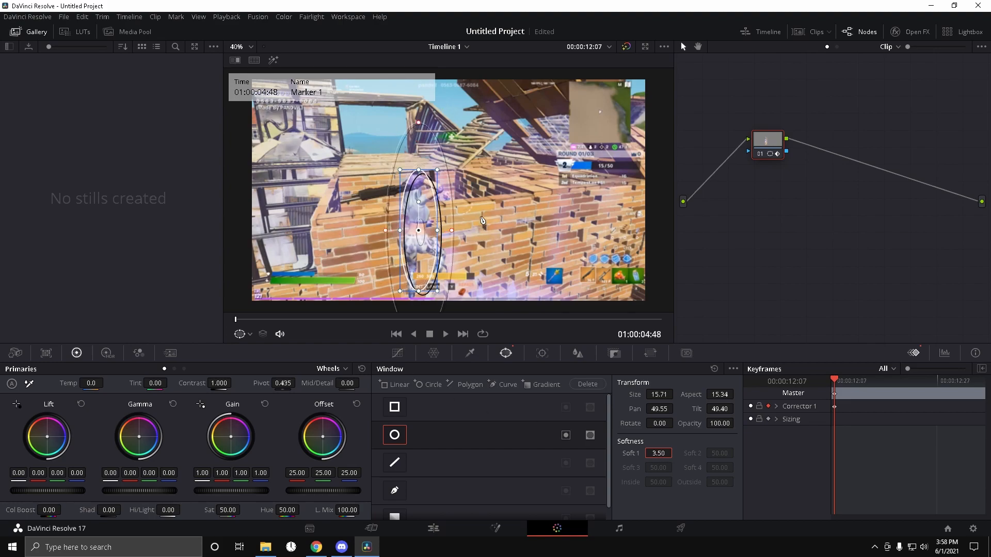
# Step: Add an alpha output to the node graph and connect the corrector node's alpha to it
pyautogui.moveTo(837, 381)
pyautogui.mouseDown()
pyautogui.moveTo(929, 394)
pyautogui.moveTo(978, 378)
pyautogui.moveTo(787, 375)
pyautogui.mouseUp()
pyautogui.rightClick(763, 175)
pyautogui.click(822, 219)
pyautogui.moveTo(787, 151); pyautogui.dragTo(968, 208)
# Step: Open the Video 2 segment in the Fusion page from the Edit timeline
pyautogui.click(445, 530)
pyautogui.click(622, 332)
pyautogui.rightClick(633, 369)
pyautogui.click(880, 329)
pyautogui.click(649, 329)
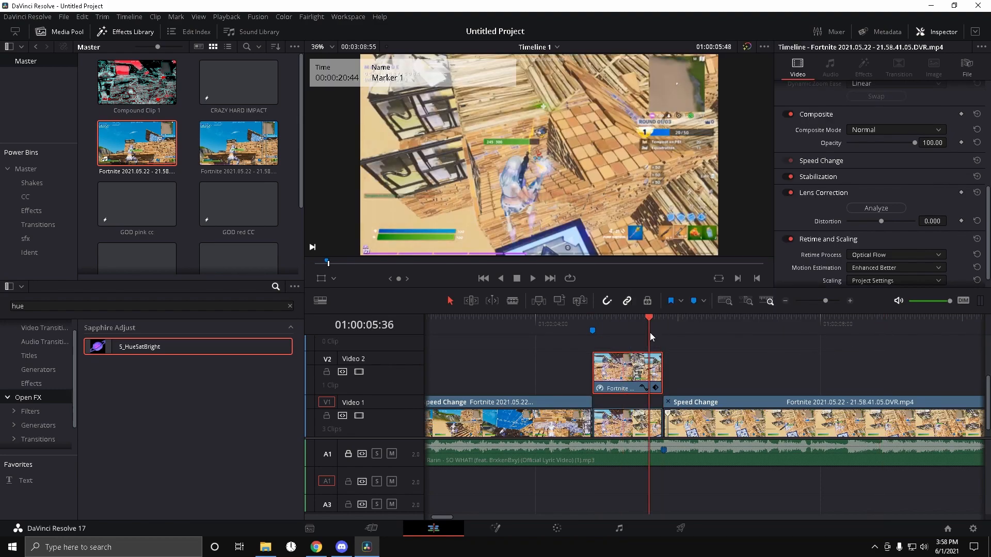
pyautogui.rightClick(625, 369)
pyautogui.click(692, 199)
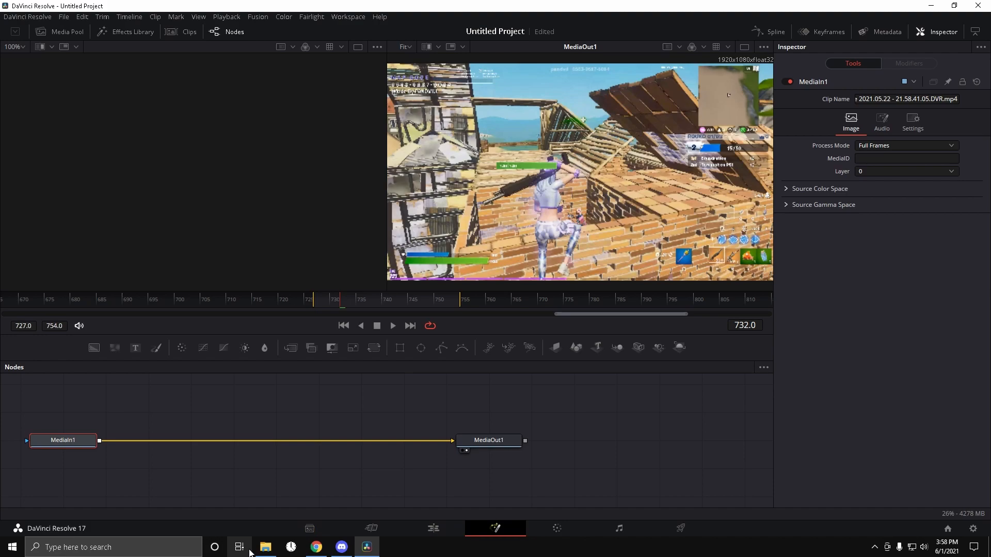
# Step: Import the Skin glow.setting preset from the desktop into the Fusion node graph
pyautogui.click(935, 4)
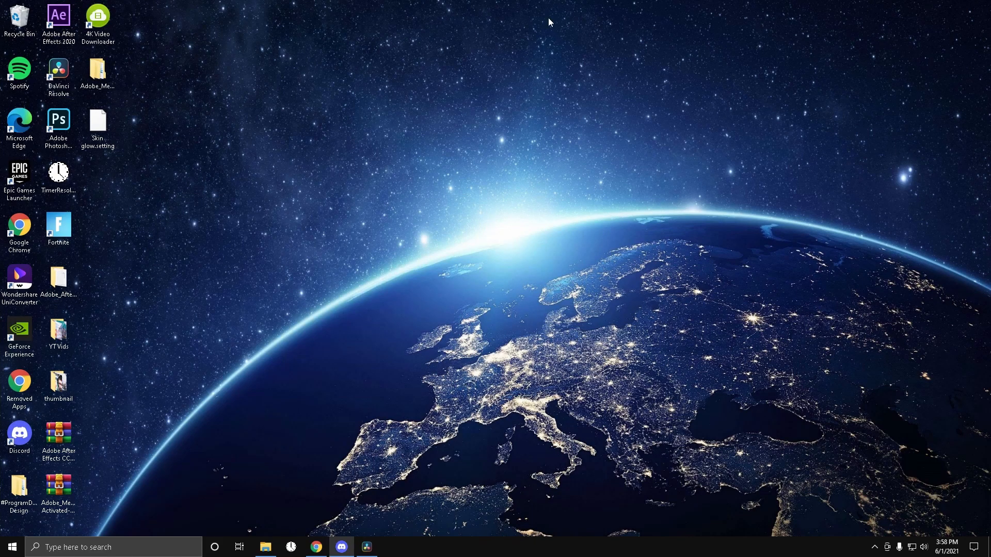
pyautogui.moveTo(100, 122); pyautogui.dragTo(196, 189)
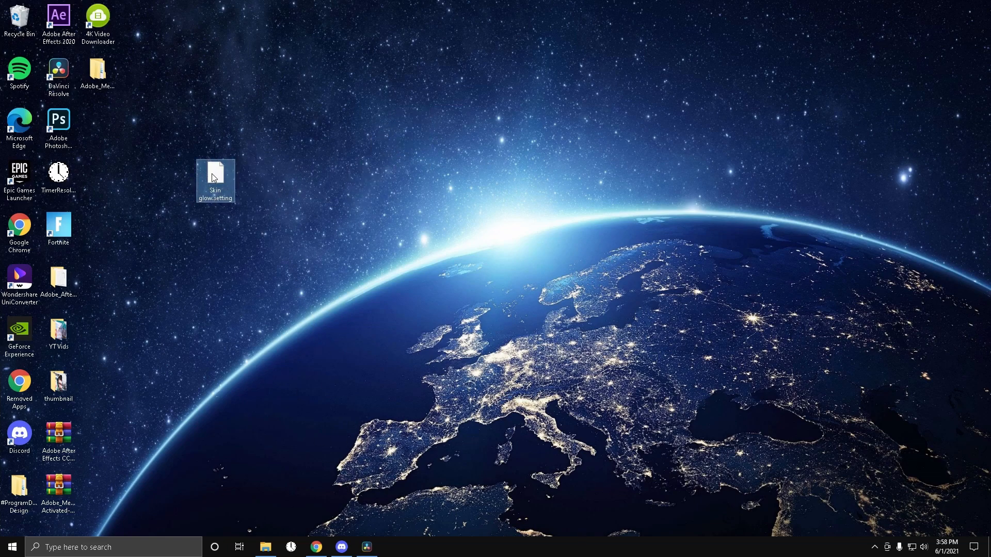
pyautogui.click(368, 550)
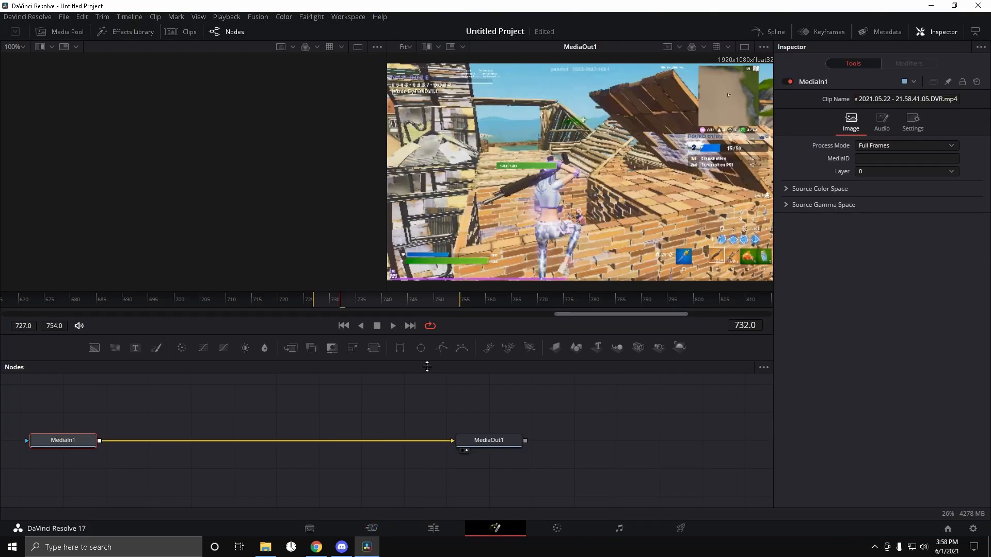
pyautogui.click(953, 6)
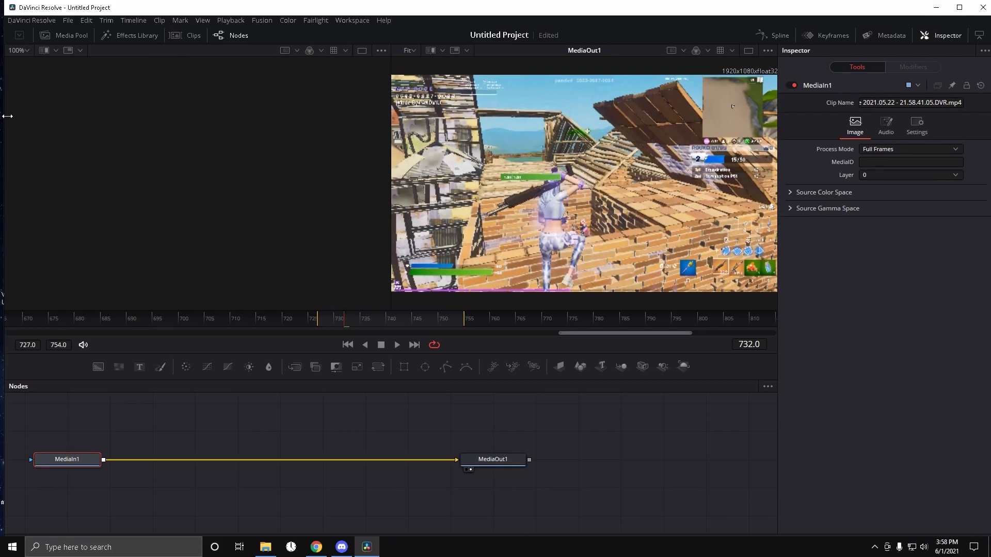
pyautogui.moveTo(9, 117); pyautogui.dragTo(303, 116)
pyautogui.moveTo(216, 175); pyautogui.dragTo(491, 436)
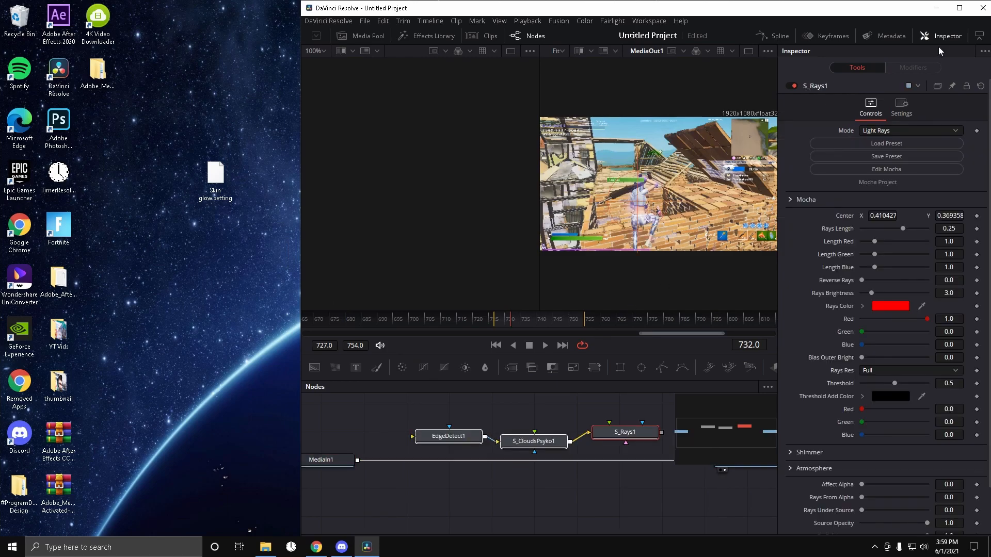
# Step: Wire the preset nodes in a chain: MediaIn1, EdgeDetect1, S_CloudsPsyko1, S_Rays1, MediaOut1
pyautogui.click(953, 9)
pyautogui.moveTo(153, 413); pyautogui.dragTo(127, 443)
pyautogui.click(275, 468)
pyautogui.moveTo(242, 422); pyautogui.dragTo(239, 445)
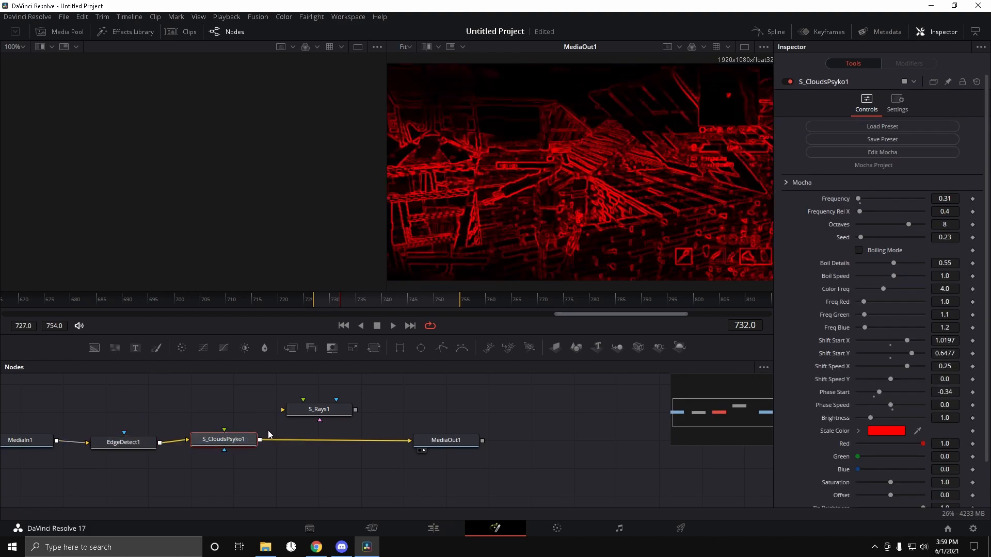
pyautogui.moveTo(319, 410); pyautogui.dragTo(318, 446)
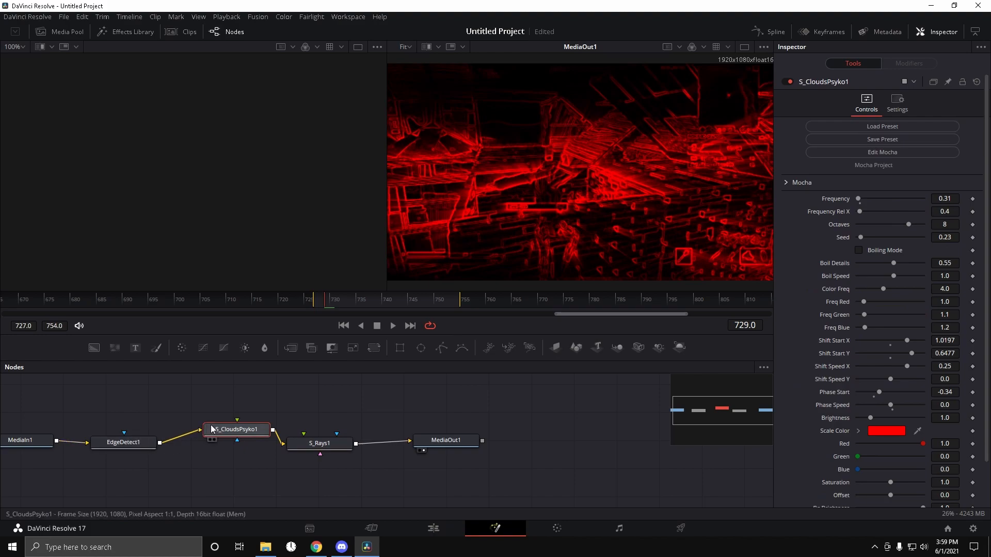
pyautogui.moveTo(238, 429); pyautogui.dragTo(225, 437)
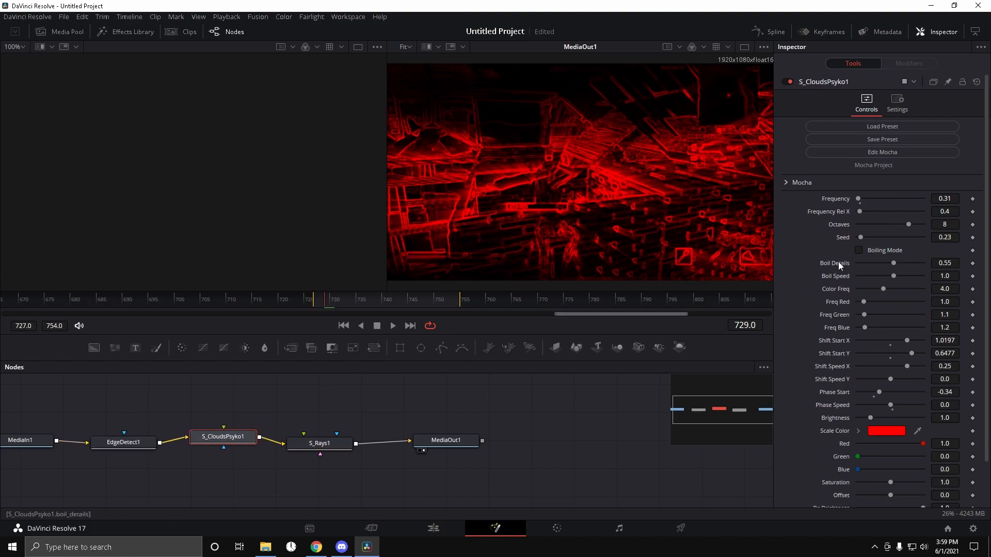
# Step: Return to the Color page and set the windowed correction's Hue to 50
pyautogui.click(456, 534)
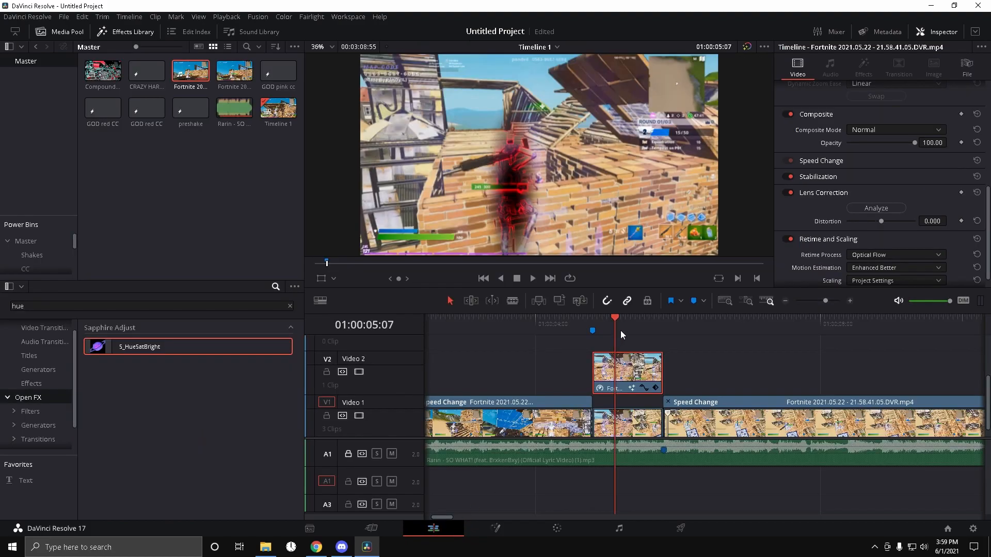
pyautogui.click(557, 529)
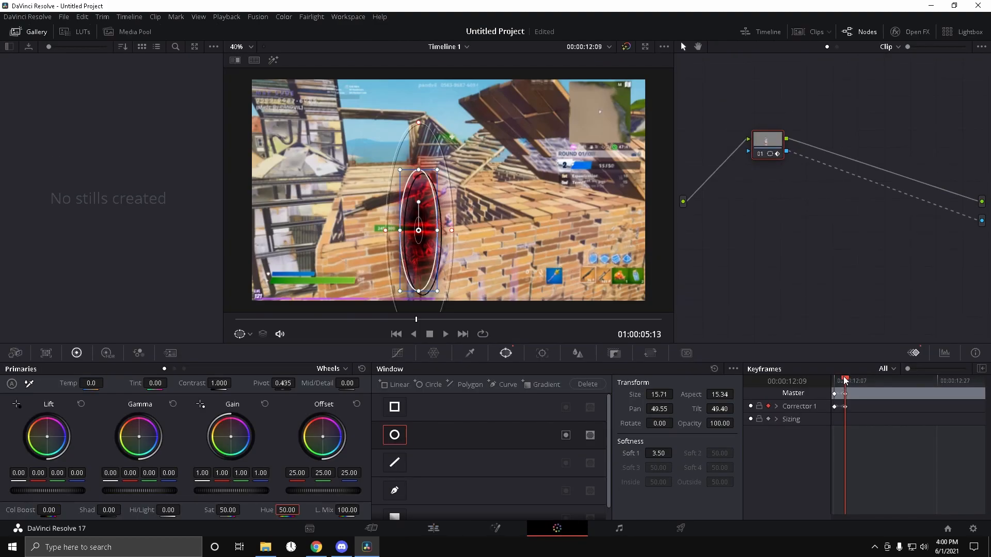
pyautogui.click(296, 509)
pyautogui.write('90')
pyautogui.press('Return')
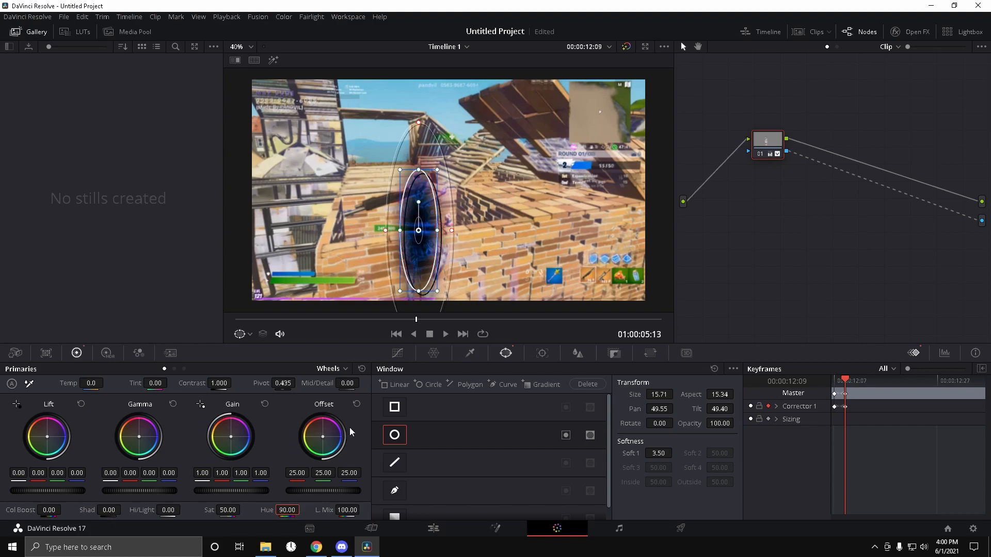
pyautogui.doubleClick(292, 512)
pyautogui.write('50')
pyautogui.press('Return')
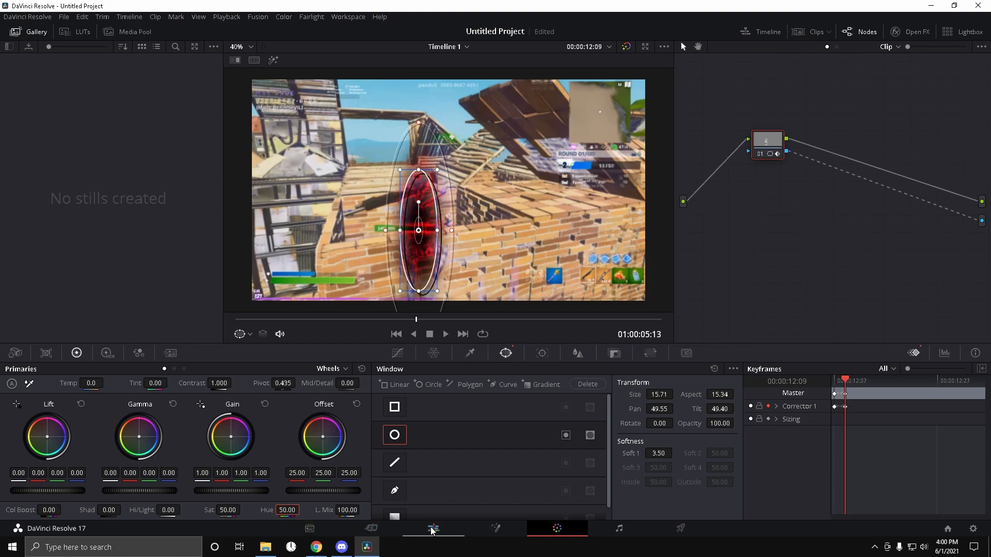
# Step: Realign the S_CloudsPsyko1 and S_Rays1 nodes in the Fusion node graph
pyautogui.click(493, 528)
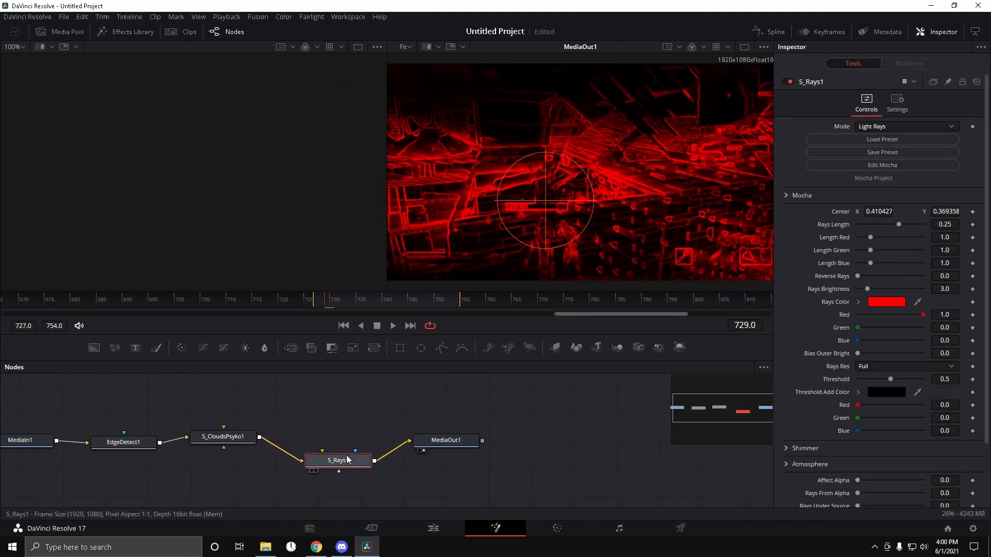
pyautogui.moveTo(231, 438); pyautogui.dragTo(233, 447)
pyautogui.moveTo(341, 449)
pyautogui.mouseDown()
pyautogui.moveTo(339, 458)
pyautogui.moveTo(338, 447)
pyautogui.mouseUp()
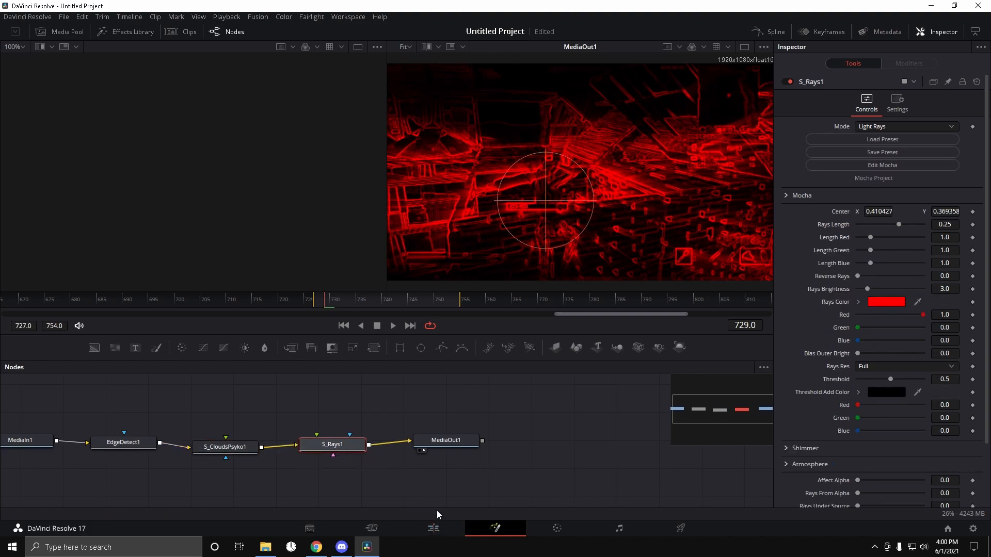
# Step: On the Color page, set Saturation to 100 and Color Boost to 50
pyautogui.click(440, 536)
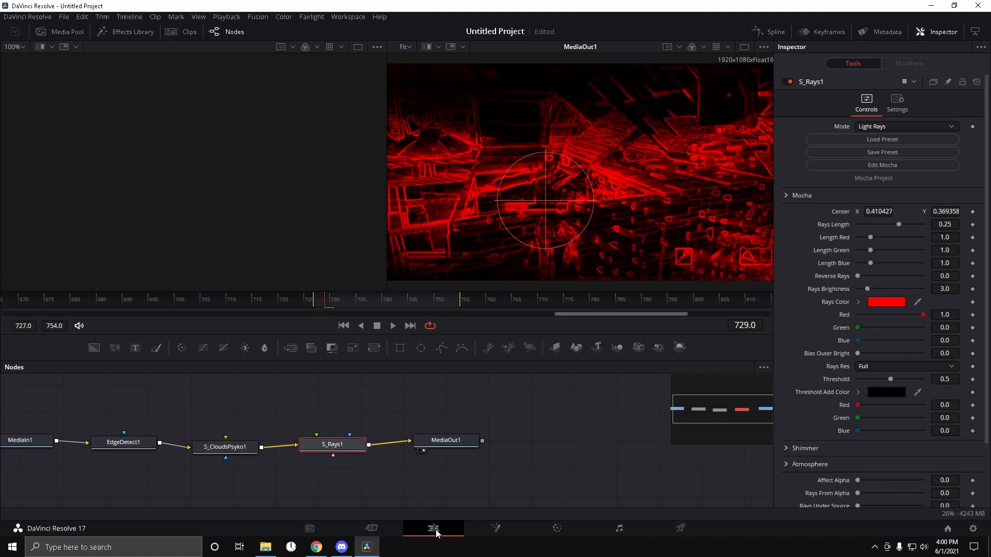
pyautogui.click(559, 532)
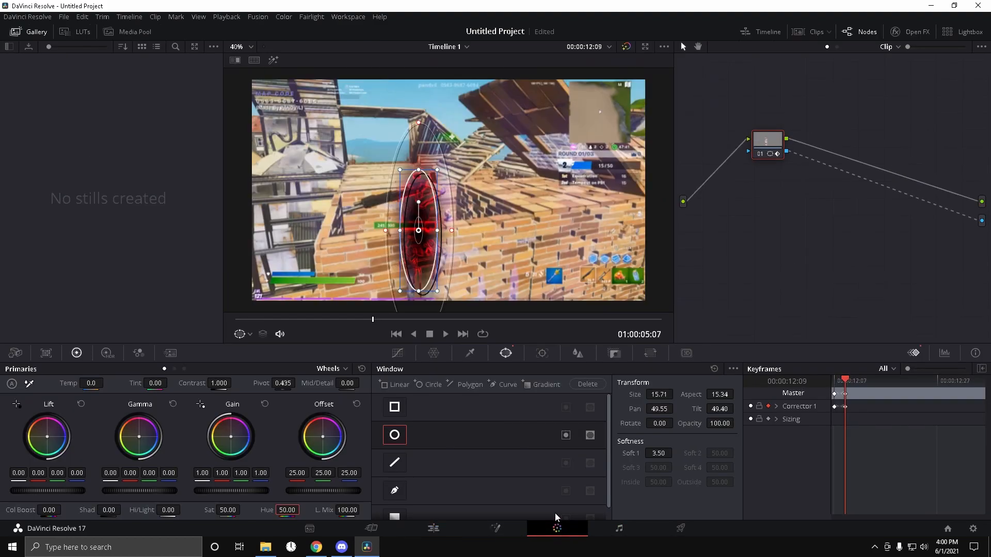
pyautogui.doubleClick(228, 507)
pyautogui.write('100')
pyautogui.press('Return')
pyautogui.moveTo(223, 515); pyautogui.dragTo(220, 515)
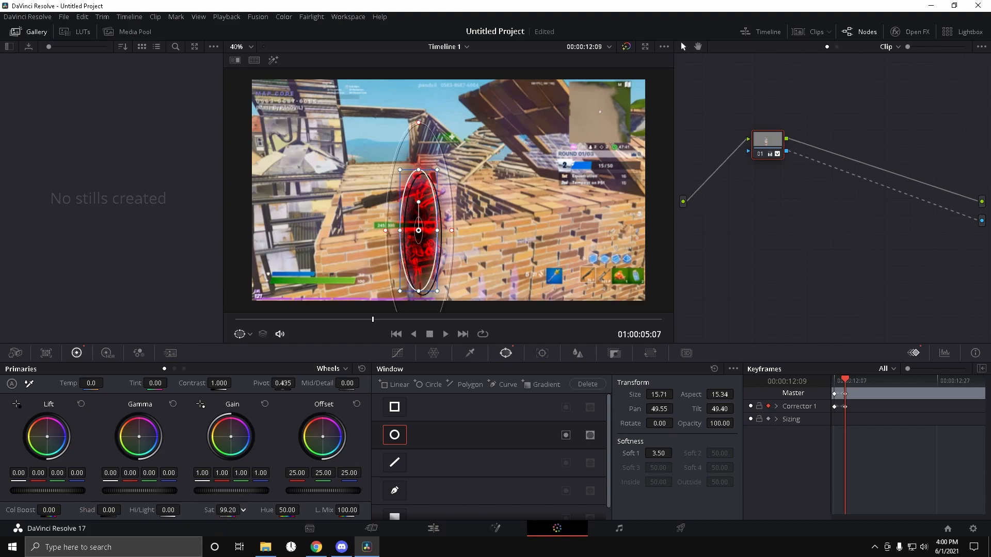
pyautogui.doubleClick(235, 512)
pyautogui.write('100')
pyautogui.press('Return')
pyautogui.doubleClick(57, 510)
pyautogui.write('50')
pyautogui.press('Return')
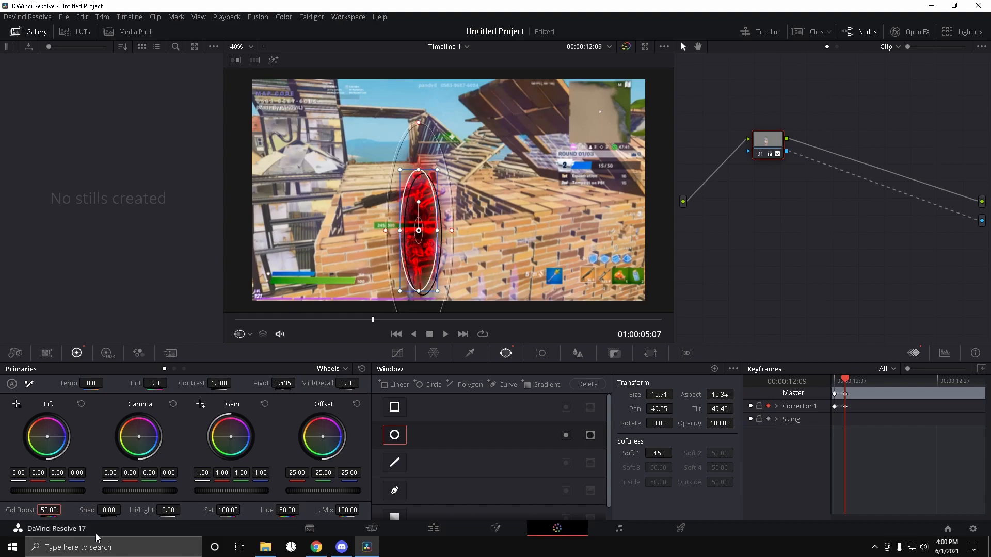
# Step: Preview the glow on the Edit page, then slightly enlarge the oval window around the character
pyautogui.click(434, 528)
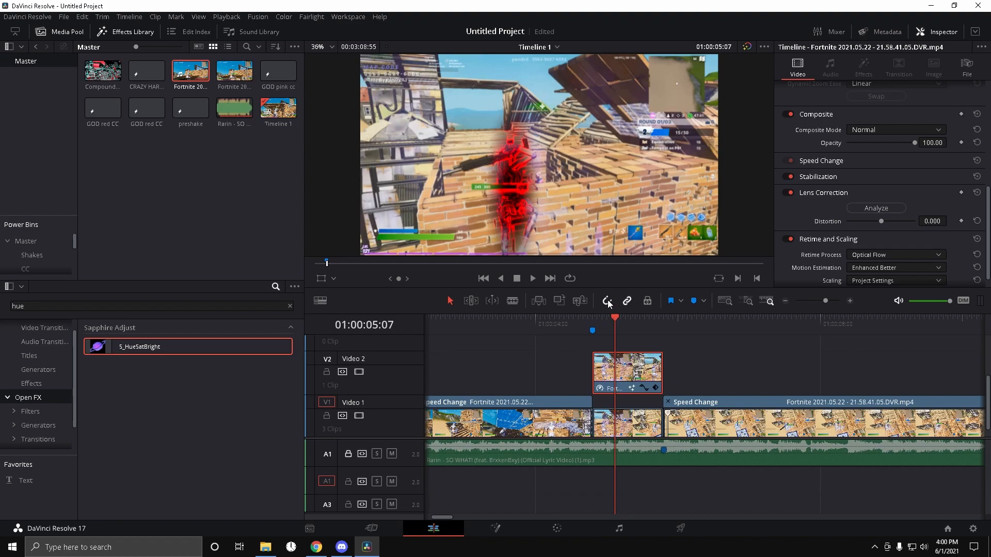
pyautogui.scroll(3, 512, 181)
pyautogui.scroll(-4, 515, 181)
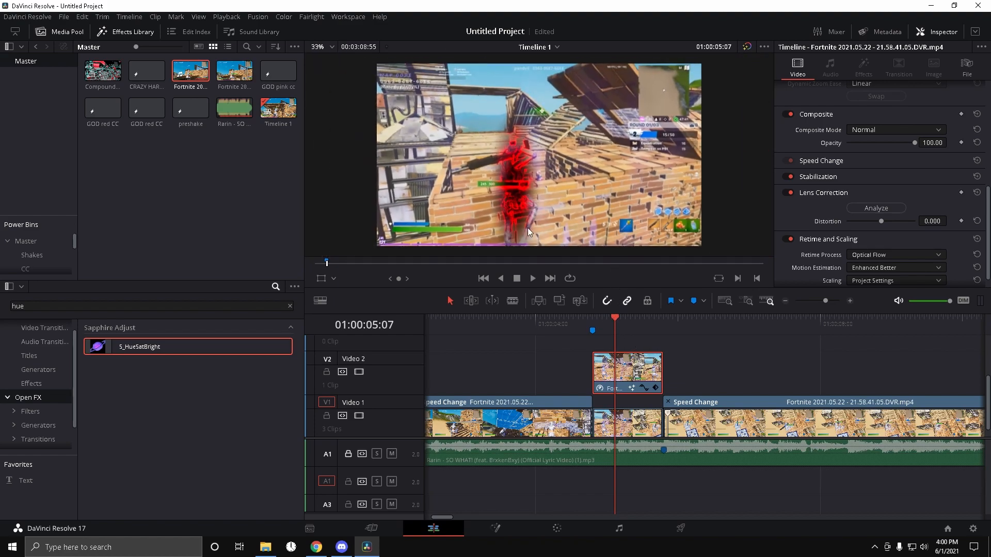
pyautogui.click(557, 528)
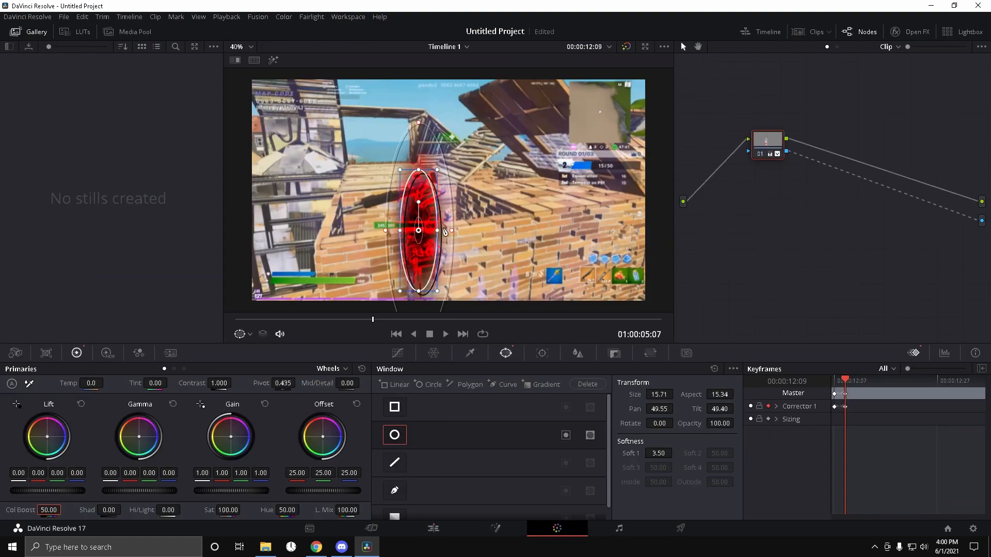
pyautogui.moveTo(442, 295); pyautogui.dragTo(448, 299)
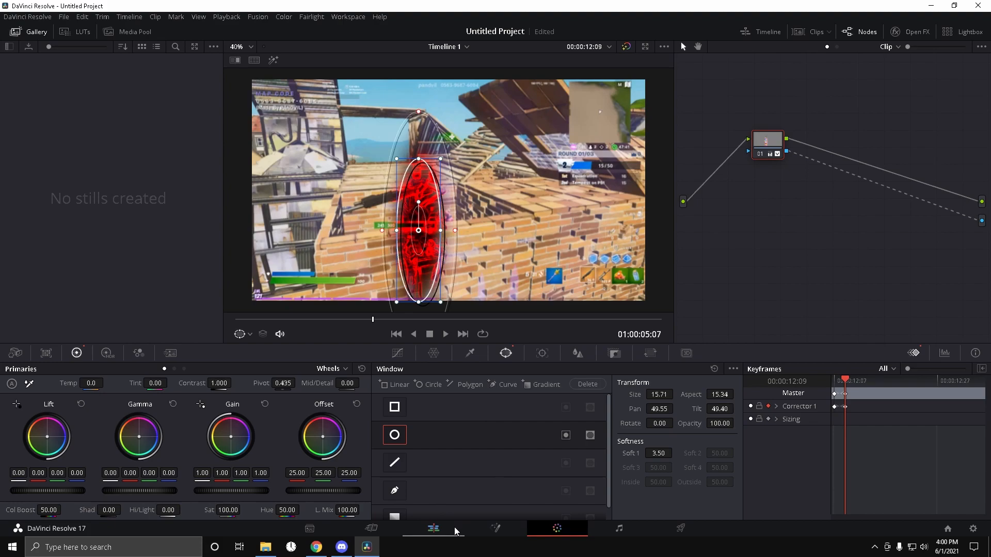
# Step: Check the glow on the Edit page, then on the Color page set the oval window's Soft 1 softness to 5
pyautogui.click(432, 527)
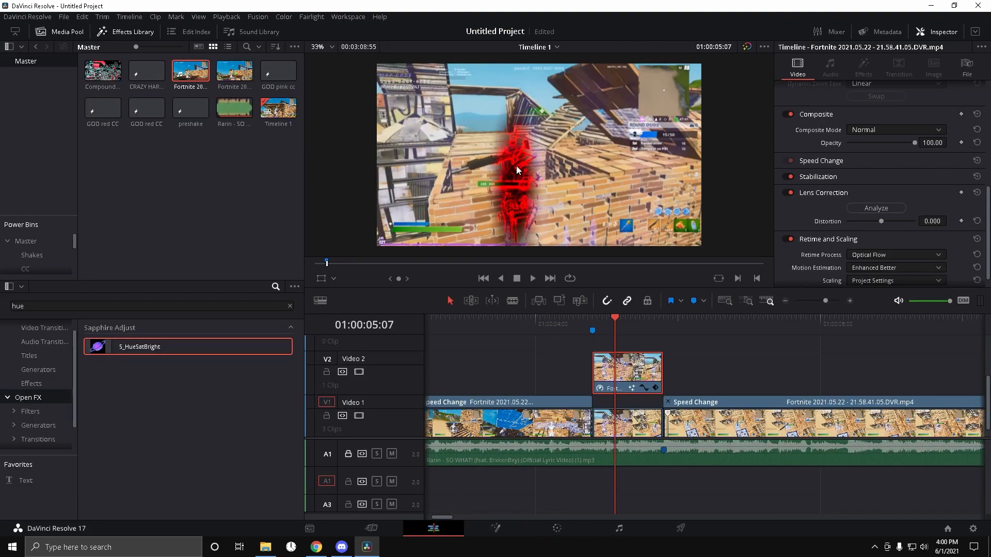
pyautogui.click(565, 529)
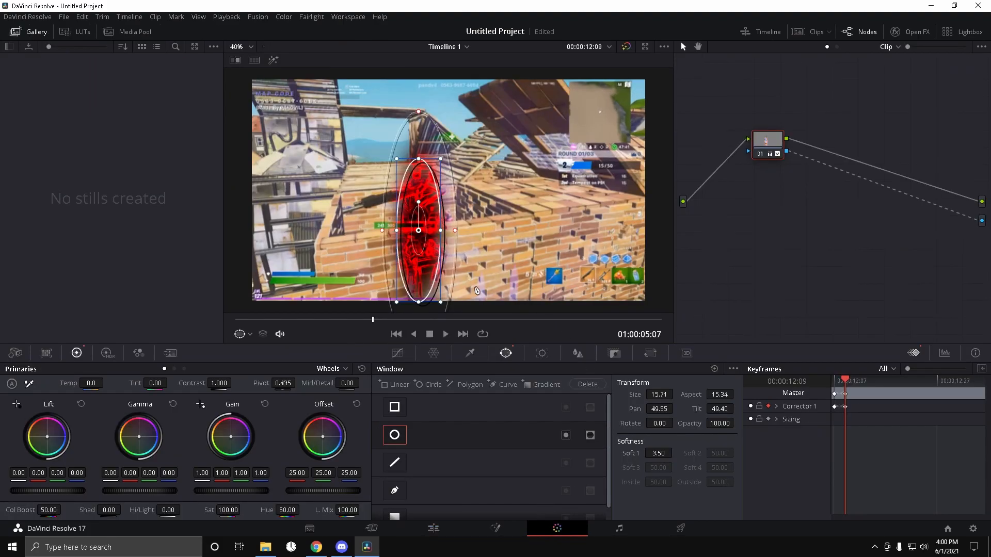
pyautogui.doubleClick(658, 452)
pyautogui.write('5')
pyautogui.press('Return')
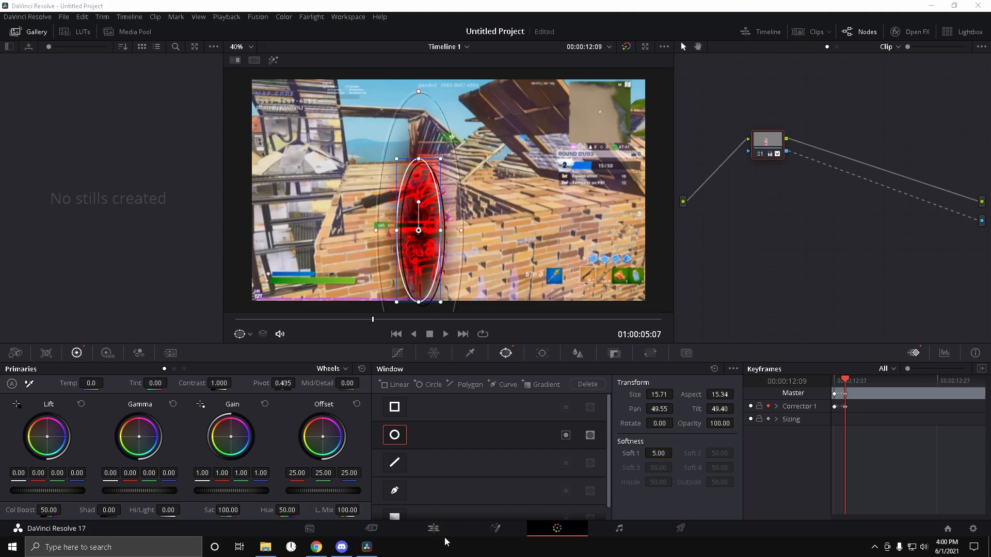
# Step: On the Edit page, show retime controls and apply S_HueSatBright to the V1 clip beneath the glow overlay
pyautogui.click(443, 532)
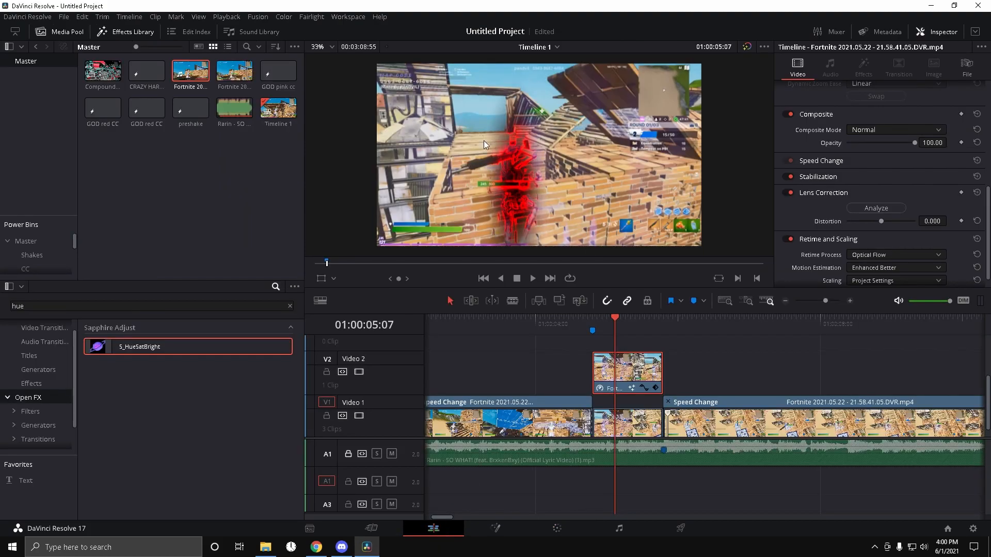
pyautogui.moveTo(613, 319)
pyautogui.mouseDown()
pyautogui.moveTo(600, 323)
pyautogui.moveTo(692, 317)
pyautogui.moveTo(595, 320)
pyautogui.moveTo(618, 320)
pyautogui.mouseUp()
pyautogui.hotkey('ctrl', 'r')
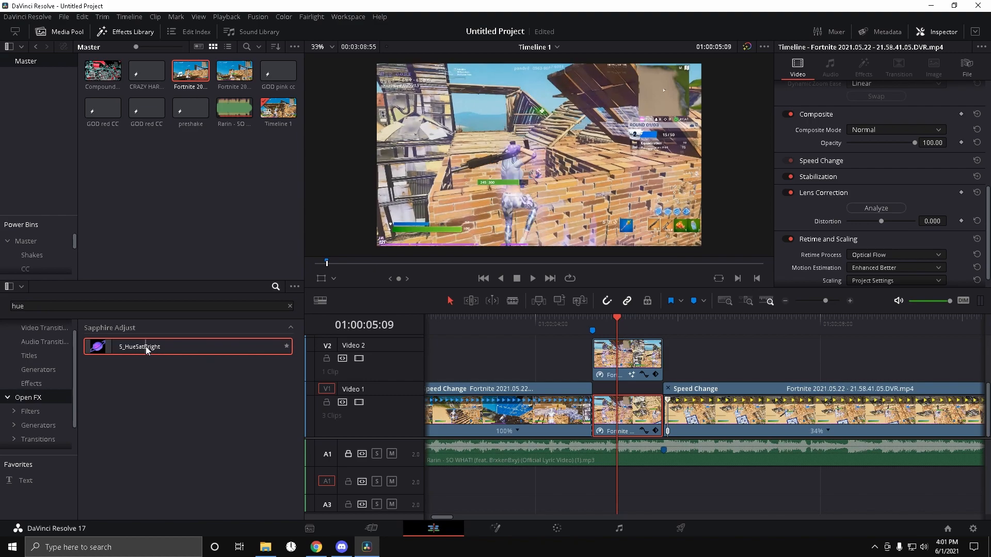
pyautogui.moveTo(146, 347); pyautogui.dragTo(645, 411)
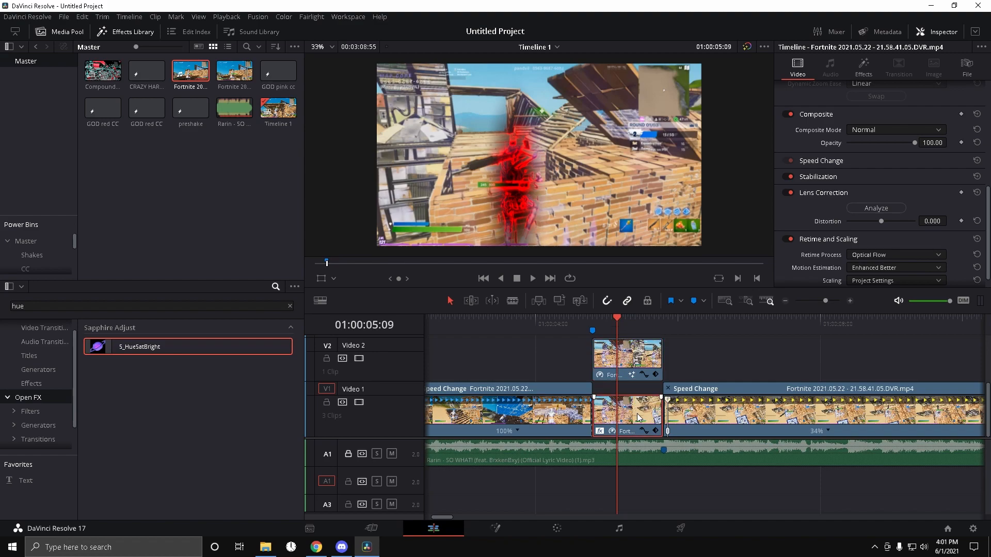
# Step: Open the S_HueSatBright effect settings and set keyframes for Saturation and Brightness at the marker
pyautogui.click(851, 72)
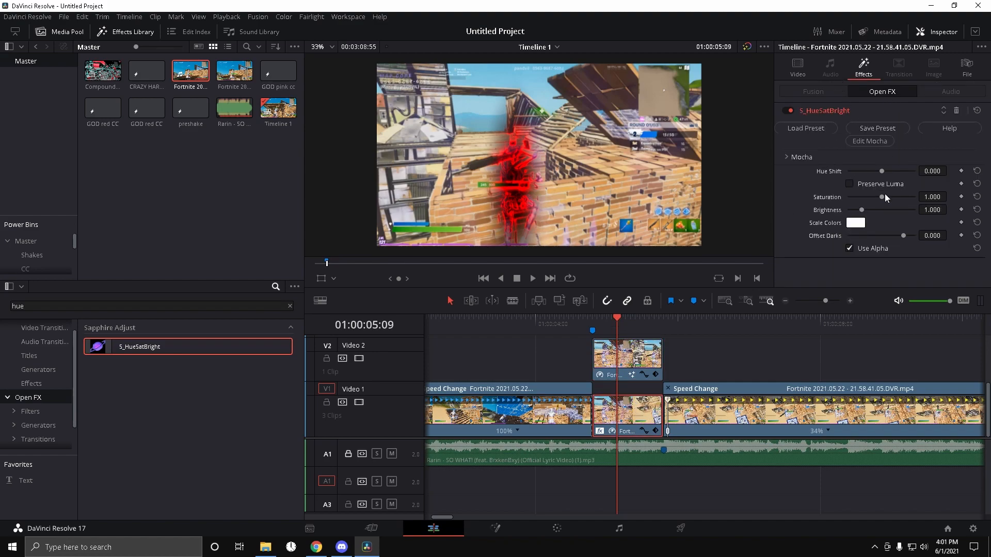
pyautogui.moveTo(627, 323); pyautogui.dragTo(593, 326)
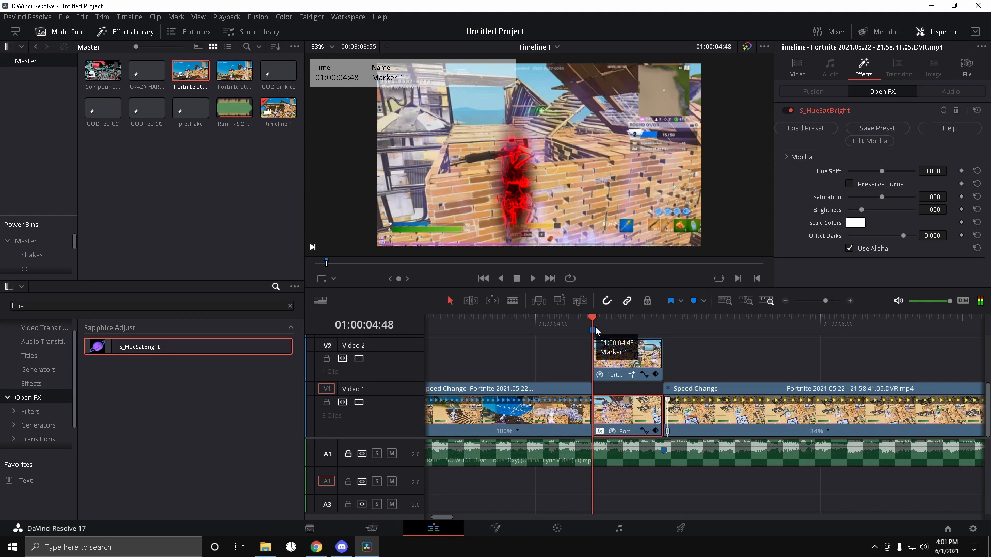
pyautogui.click(961, 197)
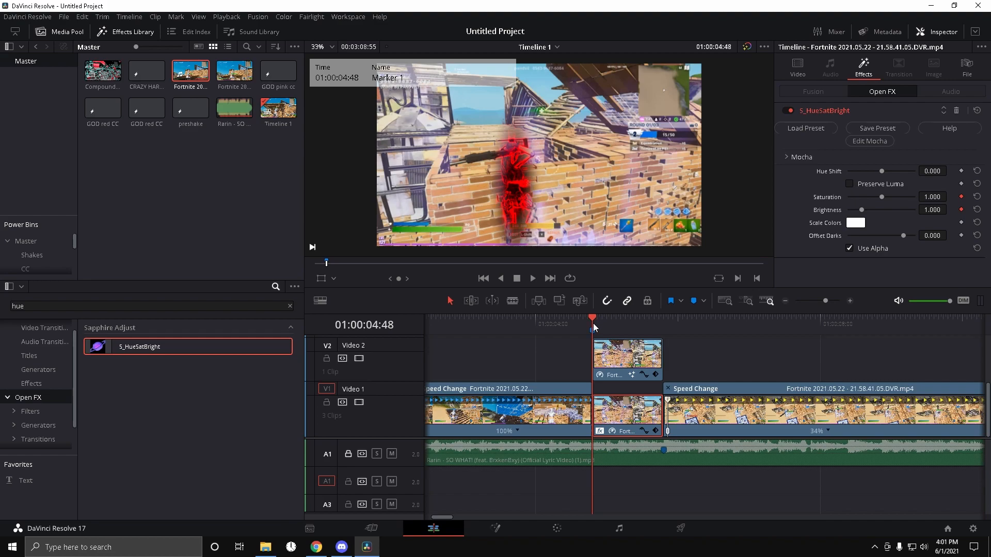
# Step: Further into the clip, set Saturation to 0 and Brightness to 0.350 to keyframe a dark, desaturated background
pyautogui.press('space')
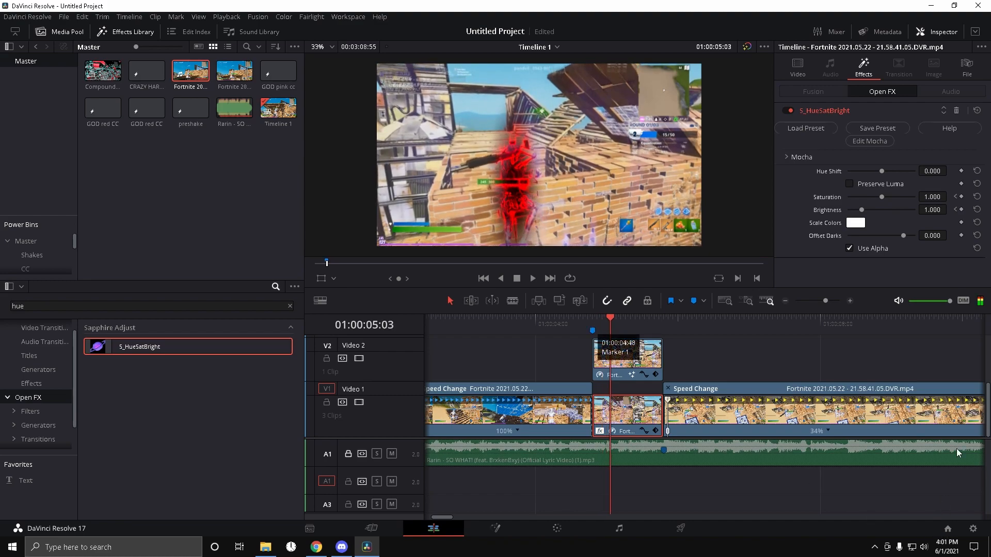
pyautogui.moveTo(860, 208); pyautogui.dragTo(852, 211)
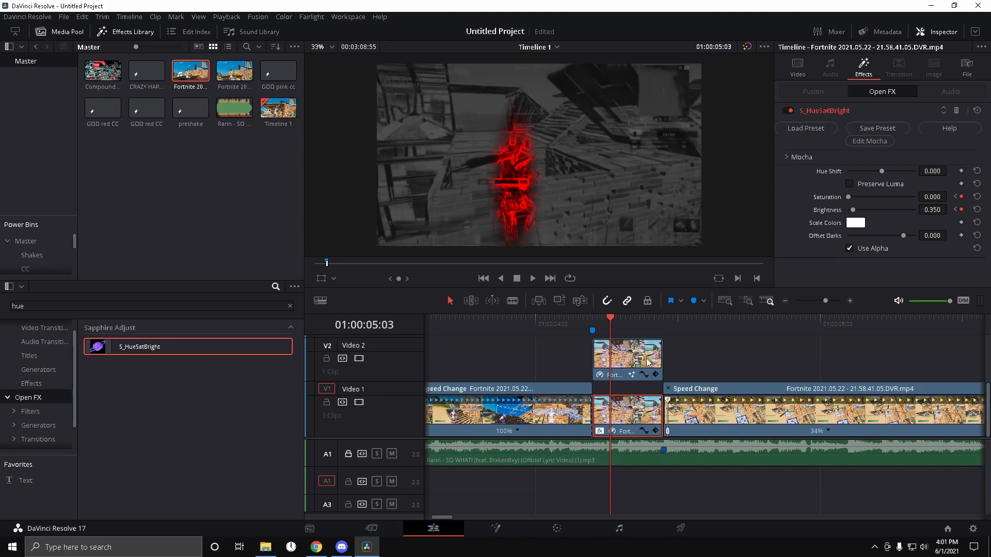
# Step: Zoom the timeline and play back the section from the marker to review the effect
pyautogui.moveTo(599, 322)
pyautogui.mouseDown()
pyautogui.moveTo(588, 320)
pyautogui.moveTo(631, 328)
pyautogui.moveTo(599, 328)
pyautogui.mouseUp()
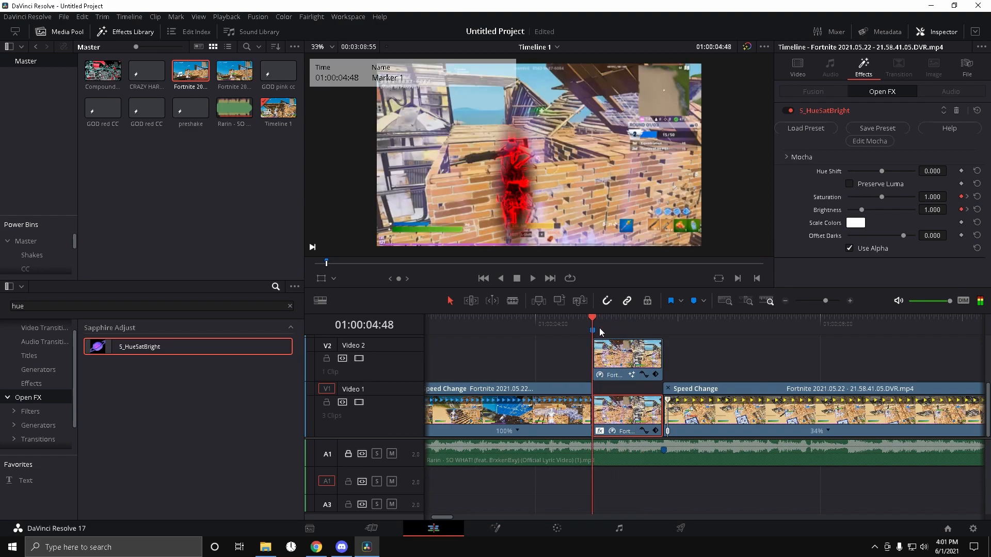
pyautogui.moveTo(826, 301); pyautogui.dragTo(831, 301)
pyautogui.moveTo(713, 343); pyautogui.dragTo(765, 348)
pyautogui.moveTo(764, 349); pyautogui.dragTo(765, 351)
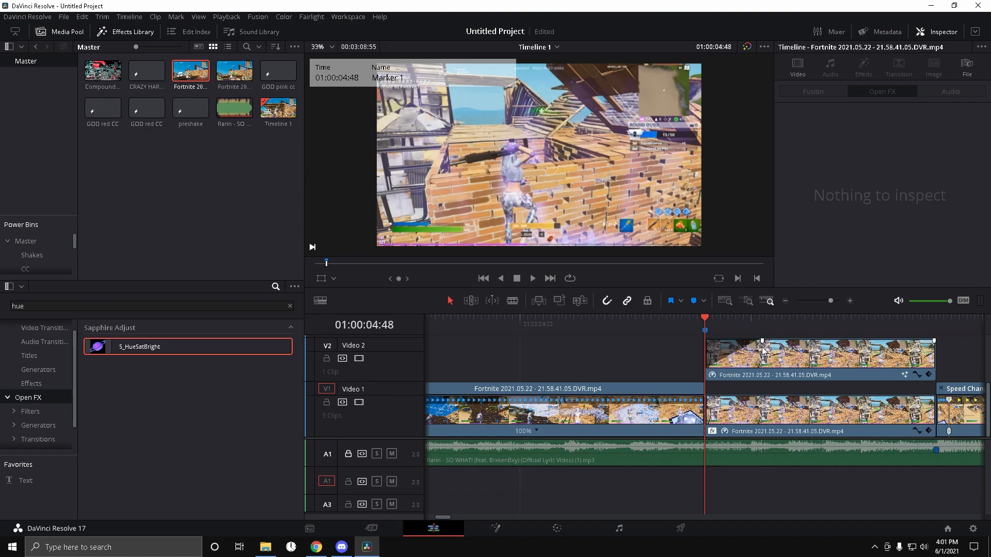
pyautogui.press('space')
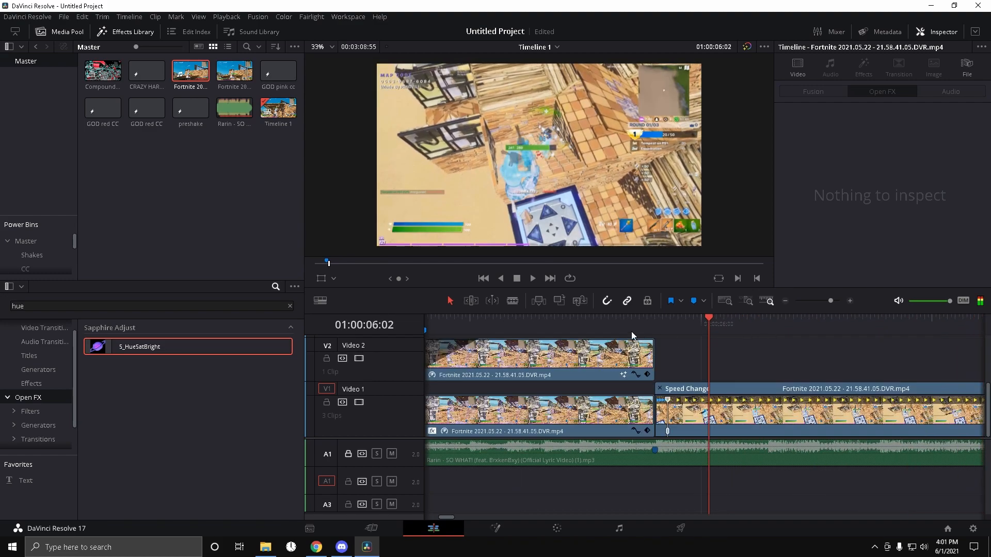
pyautogui.moveTo(829, 299); pyautogui.dragTo(831, 301)
pyautogui.moveTo(680, 319); pyautogui.dragTo(658, 321)
pyautogui.press('Up')
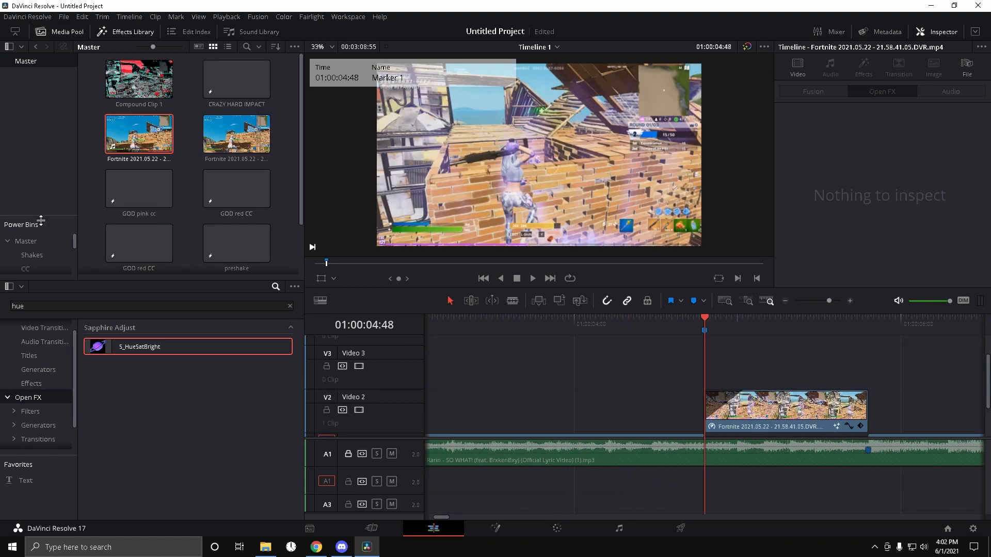
# Step: Place the preshake adjustment clip from the Shakes bin on V3 above the effect section
pyautogui.click(31, 176)
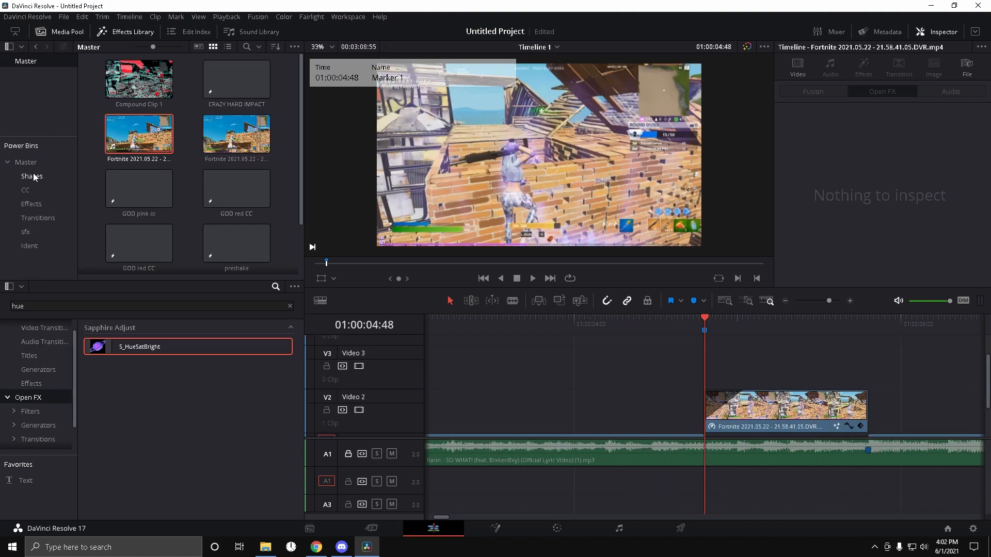
pyautogui.scroll(-5, 217, 132)
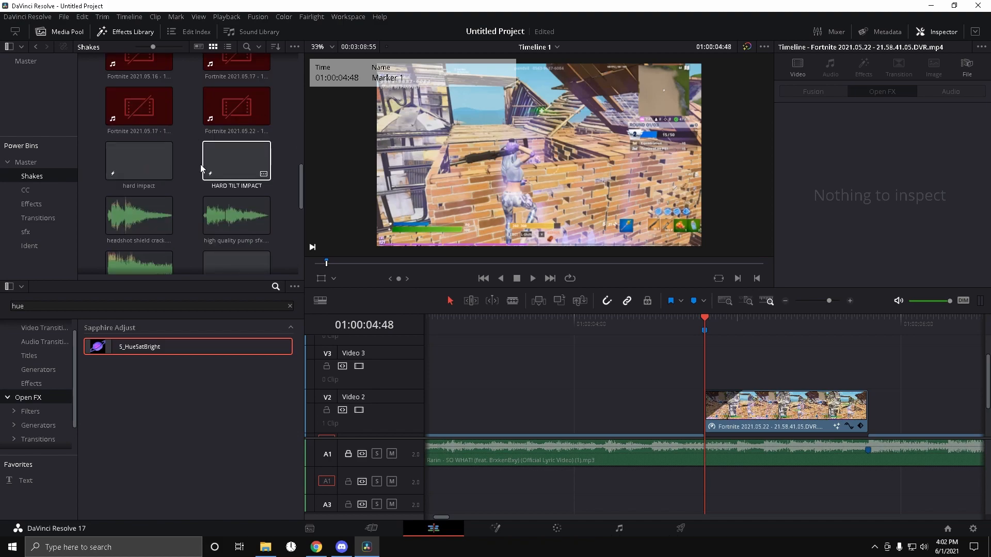
pyautogui.scroll(-1, 200, 163)
pyautogui.moveTo(221, 242); pyautogui.dragTo(697, 364)
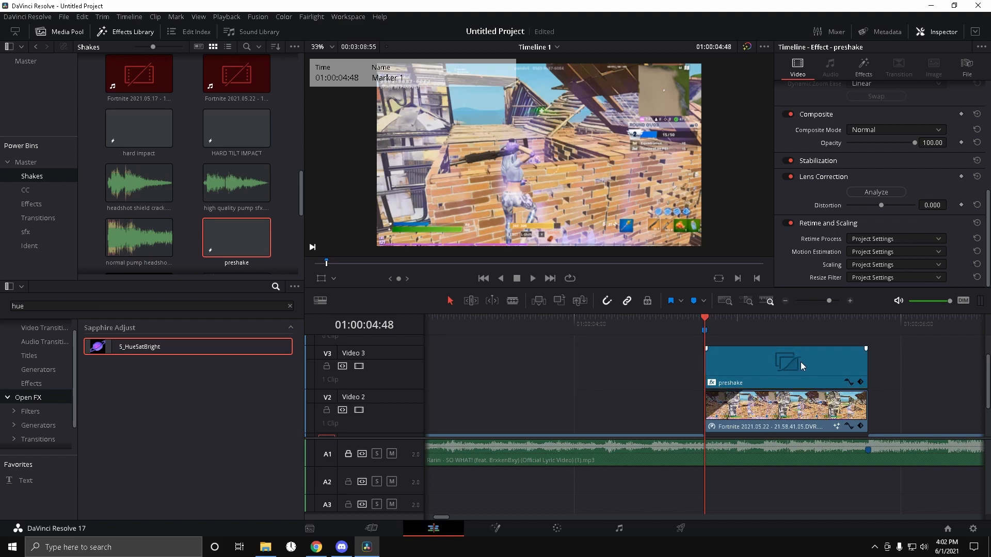
# Step: Search the effects library for flicker and apply S_Flicker to the preshake clip on V3
pyautogui.press('space')
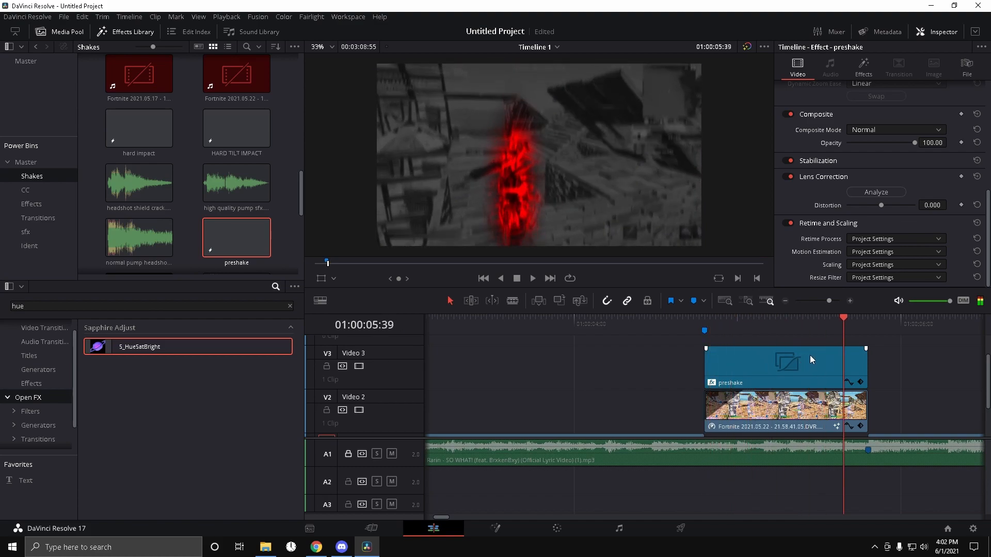
pyautogui.moveTo(878, 317); pyautogui.dragTo(715, 331)
pyautogui.click(289, 306)
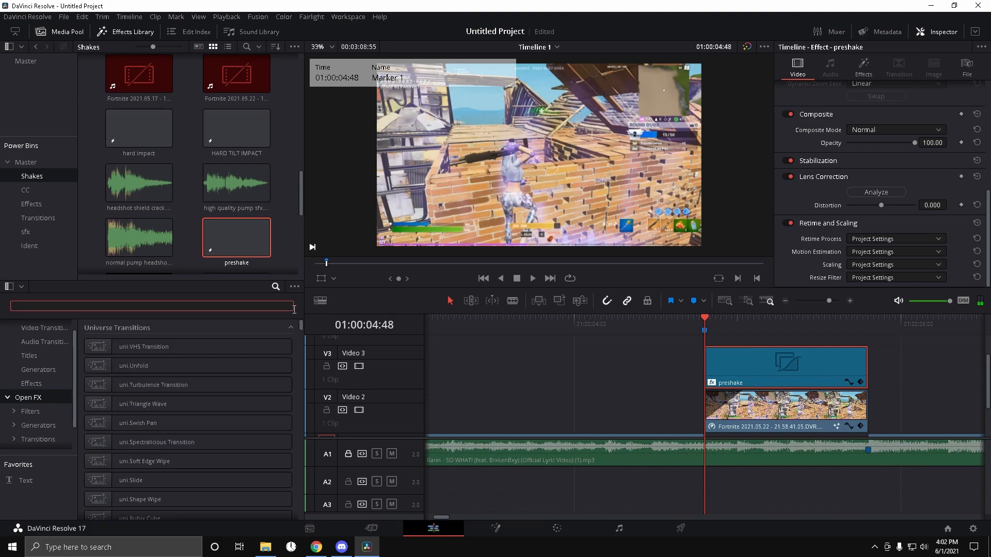
pyautogui.write('flicker')
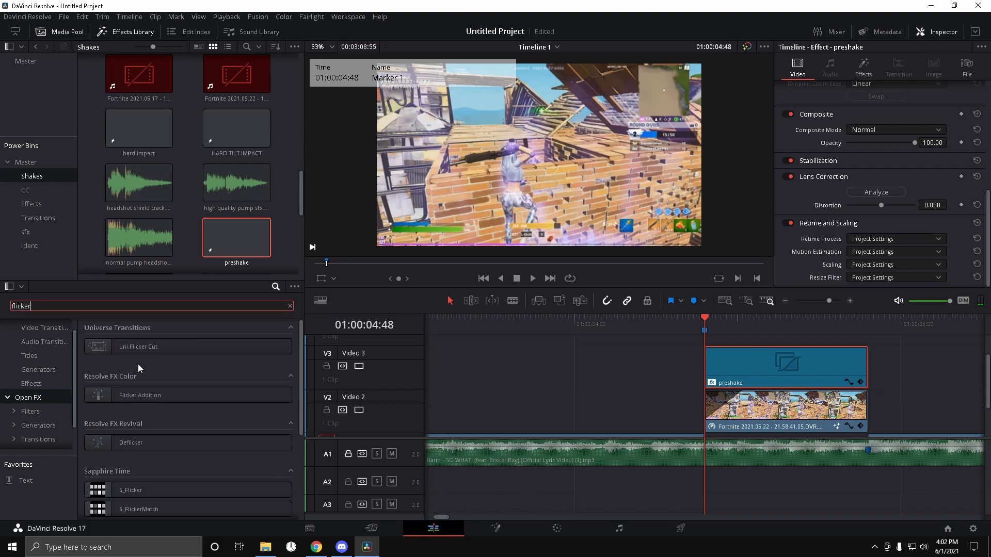
pyautogui.scroll(-1, 157, 420)
pyautogui.moveTo(231, 462); pyautogui.dragTo(777, 367)
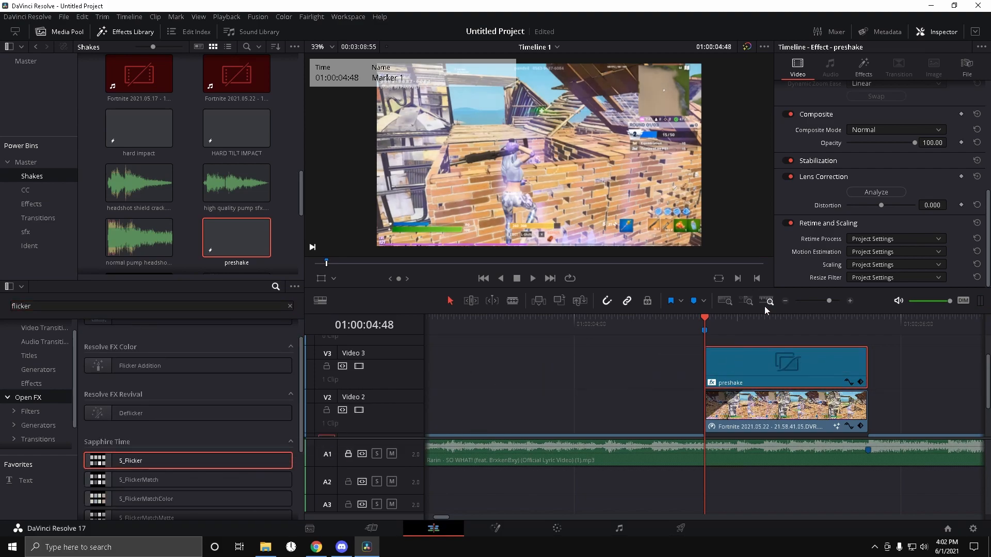
# Step: Keyframe the S_Flicker Amplitude at 0 at the start of the preshake clip
pyautogui.click(865, 77)
pyautogui.scroll(-10, 790, 221)
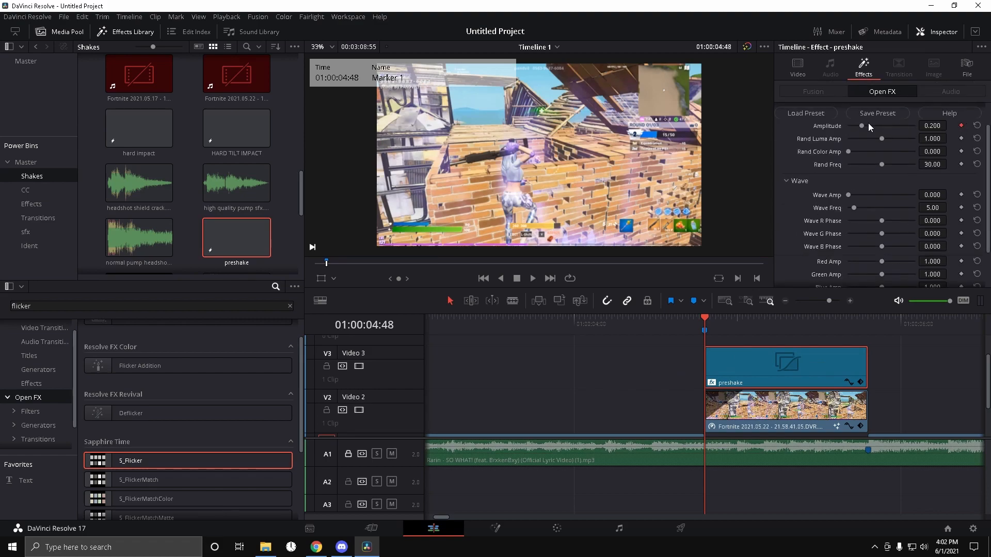
pyautogui.moveTo(869, 124); pyautogui.dragTo(977, 140)
pyautogui.moveTo(911, 126); pyautogui.dragTo(846, 129)
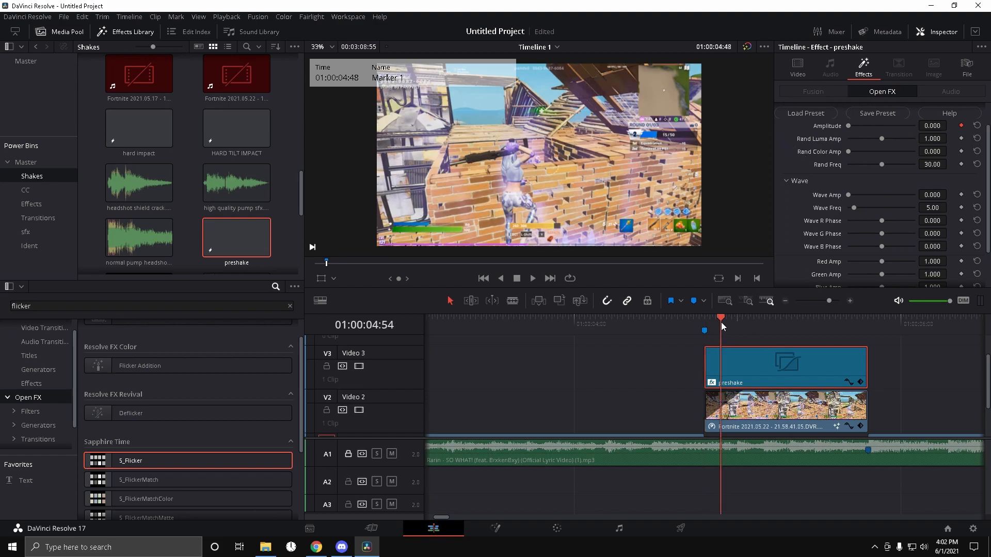
# Step: At the clip's end, keyframe Amplitude at 1 and set Rand Luma Amp to 1.209
pyautogui.click(867, 319)
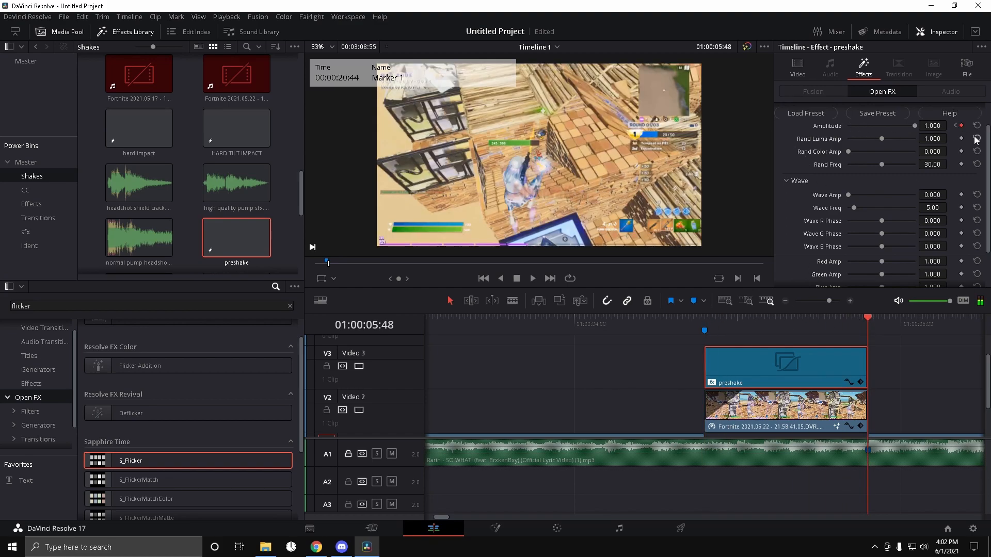
pyautogui.moveTo(883, 139); pyautogui.dragTo(889, 139)
pyautogui.click(697, 324)
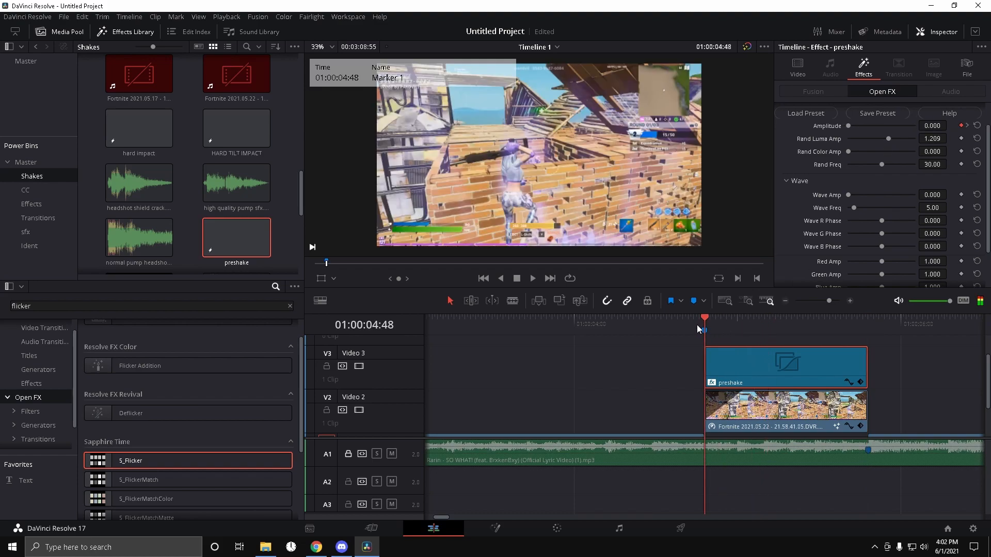
# Step: Play back the flicker and glow section to review the result
pyautogui.press('space')
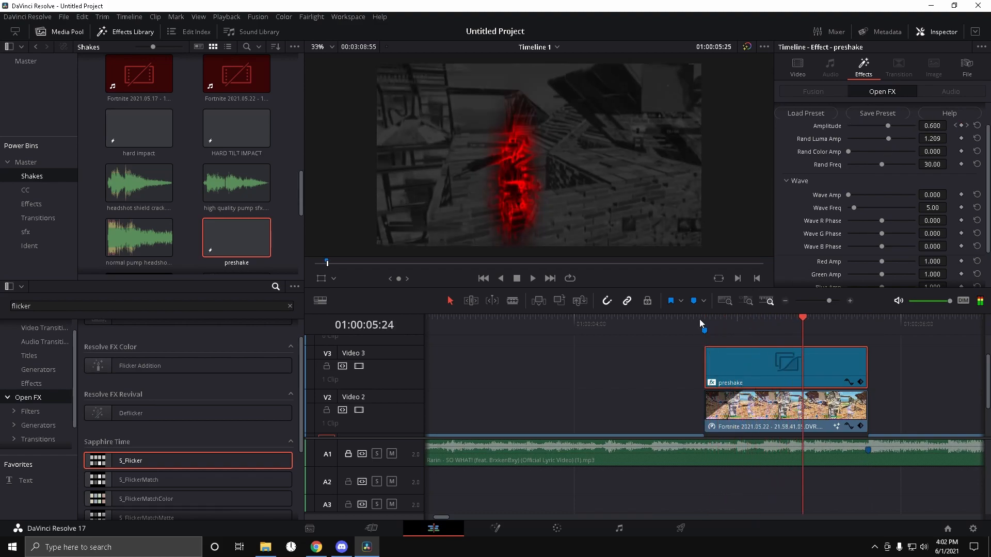
pyautogui.click(704, 329)
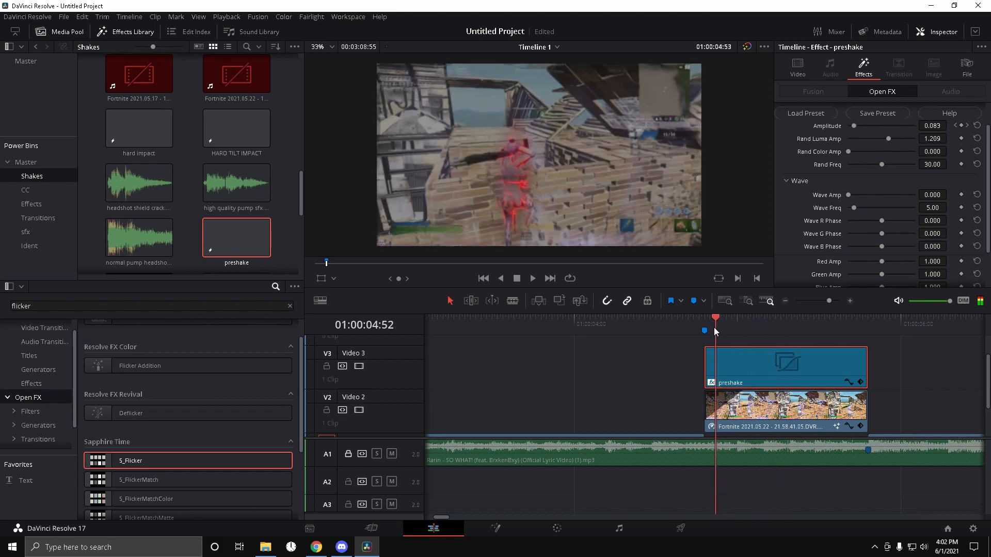
pyautogui.scroll(-2, 814, 379)
pyautogui.scroll(2, 815, 380)
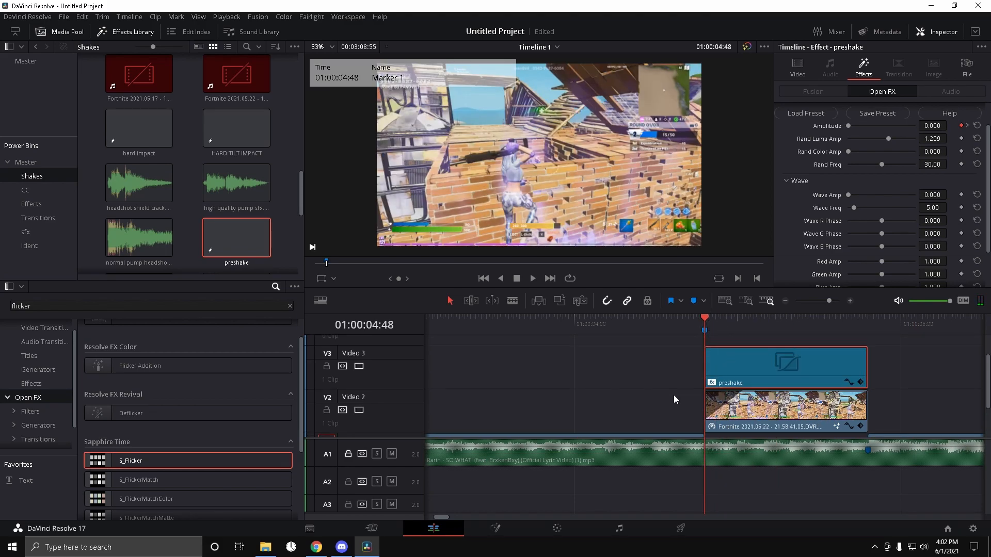
pyautogui.scroll(-2, 687, 395)
pyautogui.click(735, 426)
pyautogui.press('space')
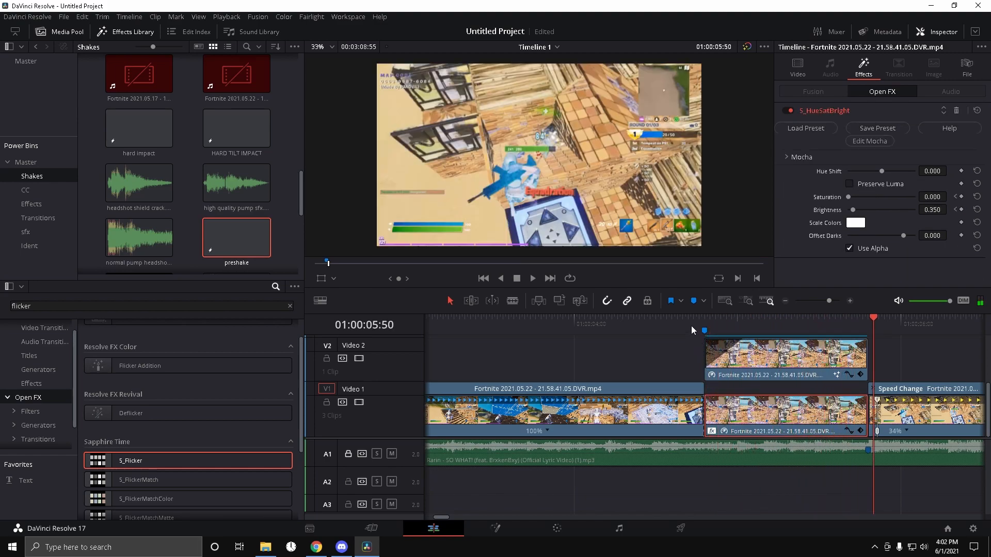
pyautogui.press('space')
pyautogui.click(872, 331)
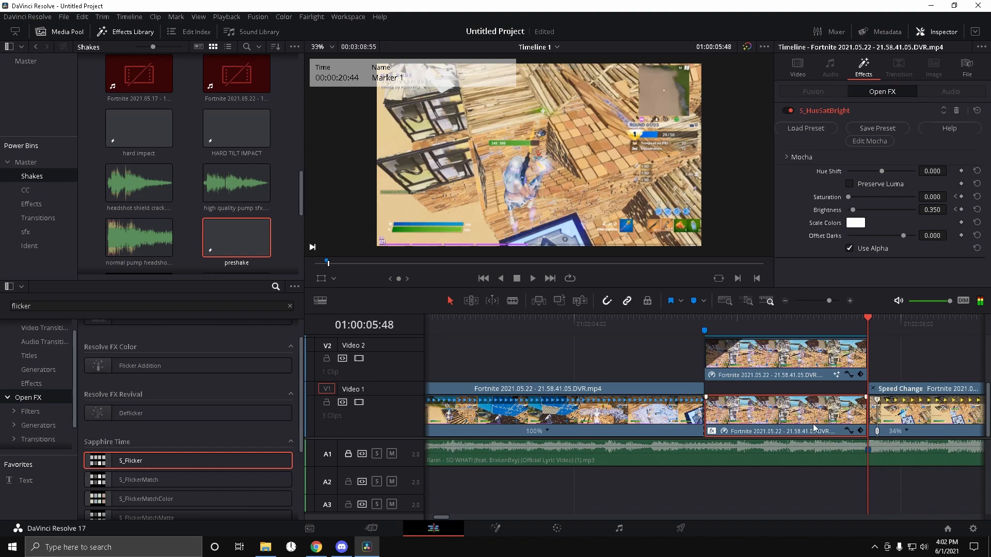
# Step: Place the high quality pump sfx audio clip on A2 starting at the end of the effect section
pyautogui.moveTo(446, 515); pyautogui.dragTo(448, 518)
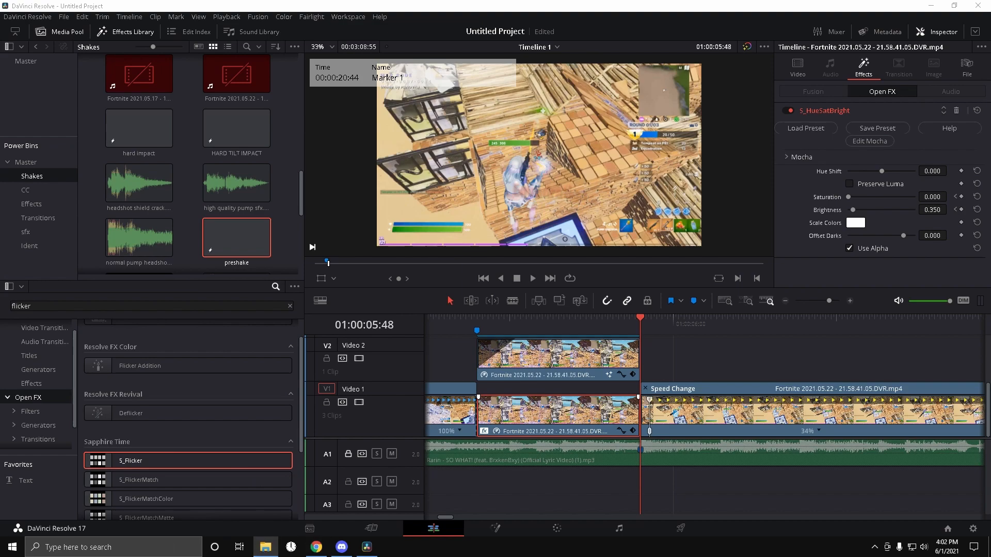
pyautogui.moveTo(236, 182); pyautogui.dragTo(656, 485)
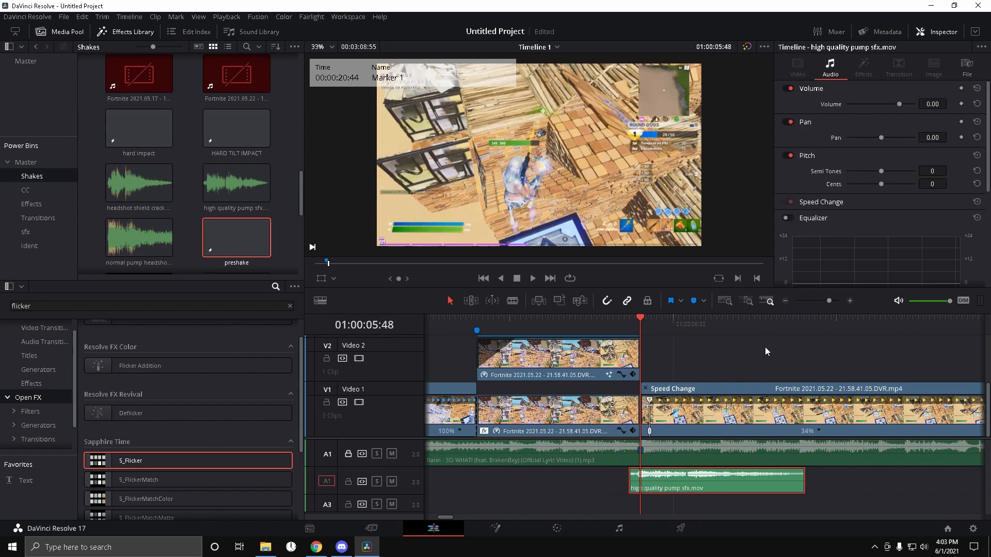
# Step: Preview the section and add the Sound (7).mp3 clip on A3 starting just before the playhead
pyautogui.click(629, 324)
pyautogui.press('space')
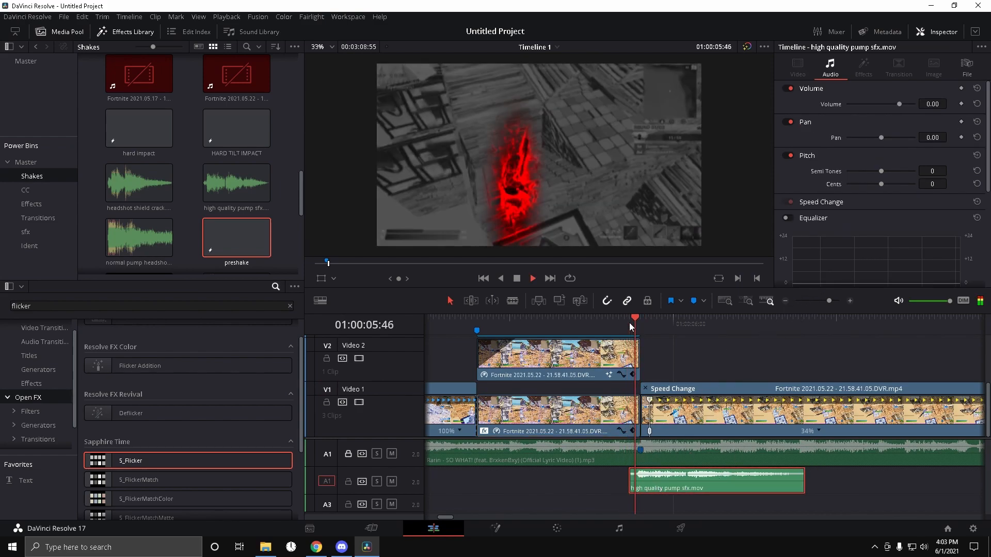
pyautogui.click(638, 323)
pyautogui.moveTo(651, 344)
pyautogui.mouseDown()
pyautogui.moveTo(612, 341)
pyautogui.moveTo(707, 328)
pyautogui.moveTo(644, 333)
pyautogui.mouseUp()
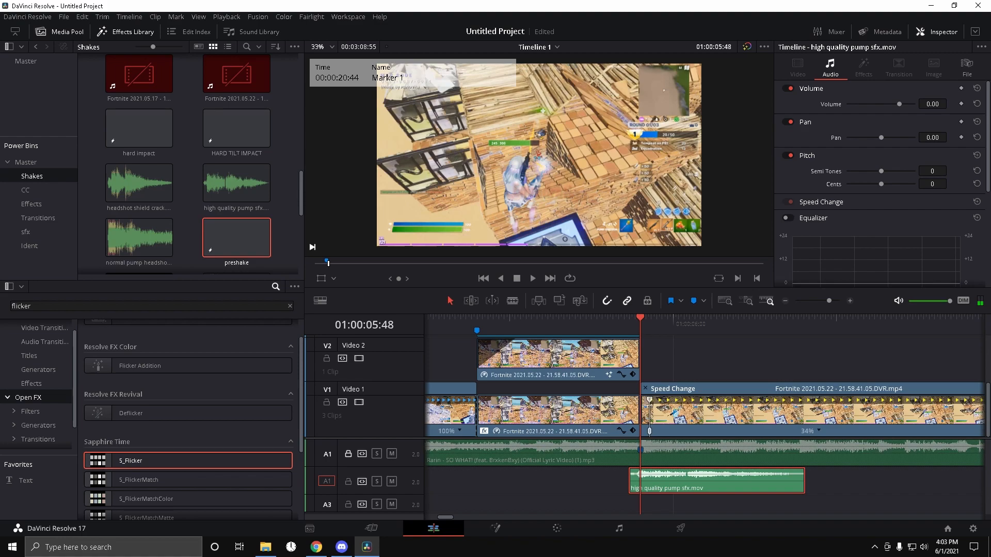
pyautogui.moveTo(697, 364); pyautogui.dragTo(565, 504)
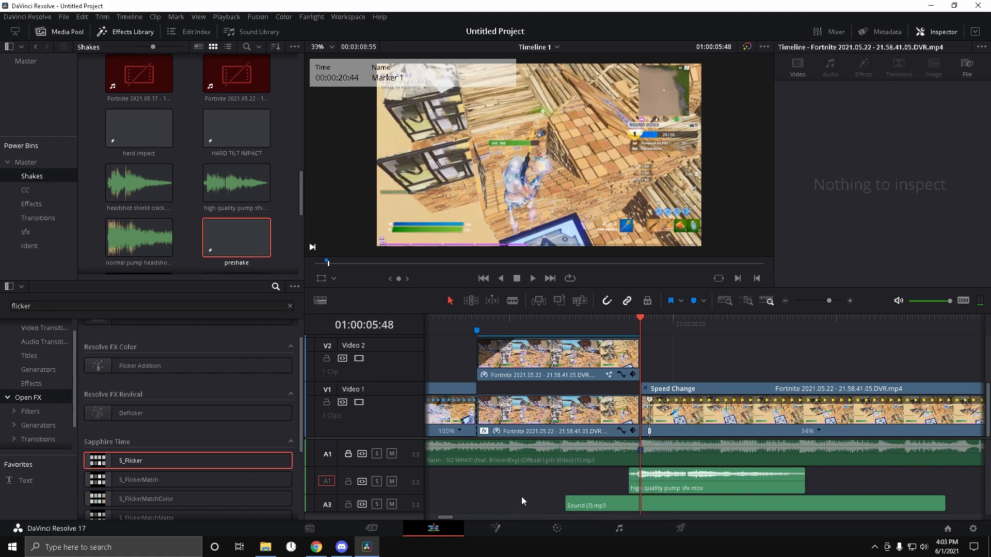
# Step: Shift the Sound (7).mp3 clip earlier on A3 and lower its volume to -4.00
pyautogui.moveTo(415, 513); pyautogui.dragTo(414, 526)
pyautogui.scroll(-1, 543, 491)
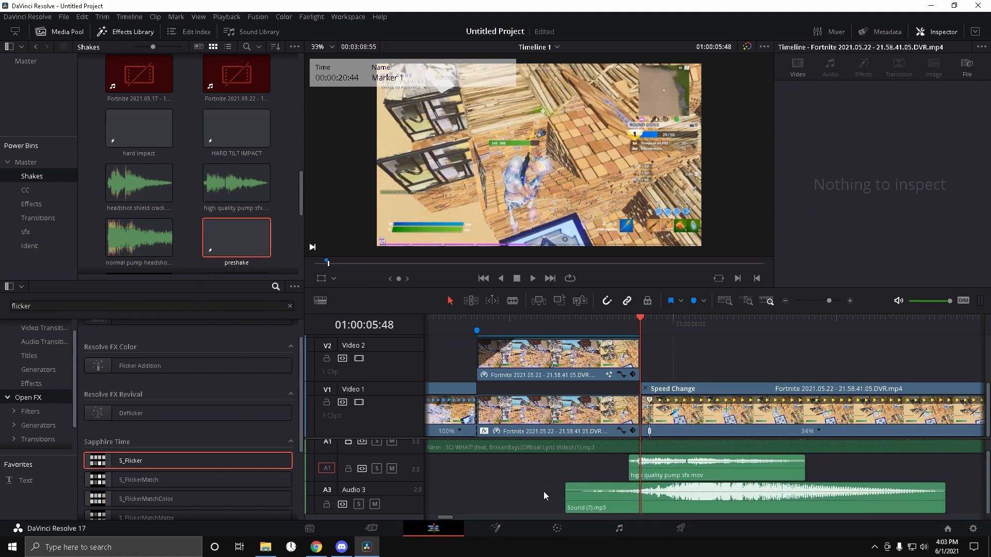
pyautogui.moveTo(660, 507); pyautogui.dragTo(614, 500)
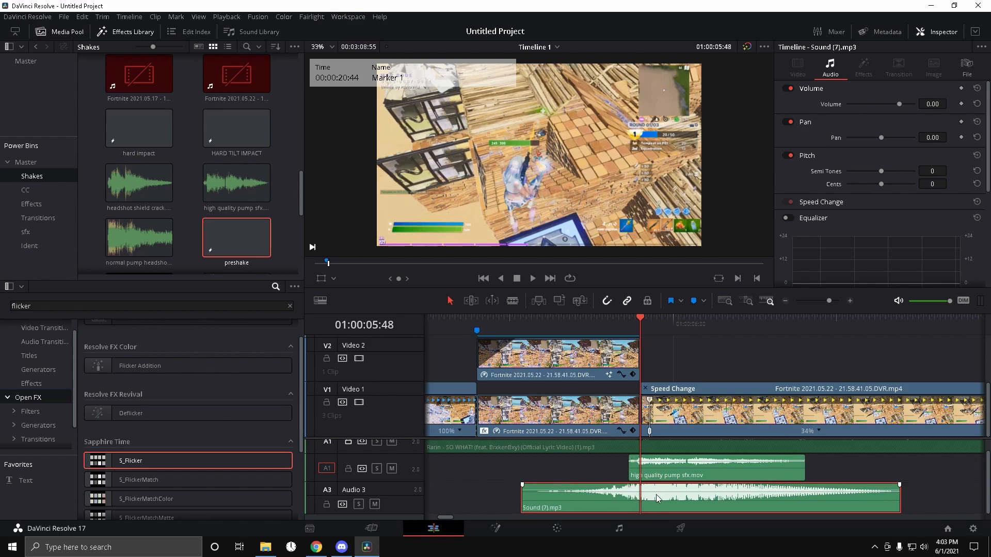
pyautogui.click(943, 109)
pyautogui.press('Return')
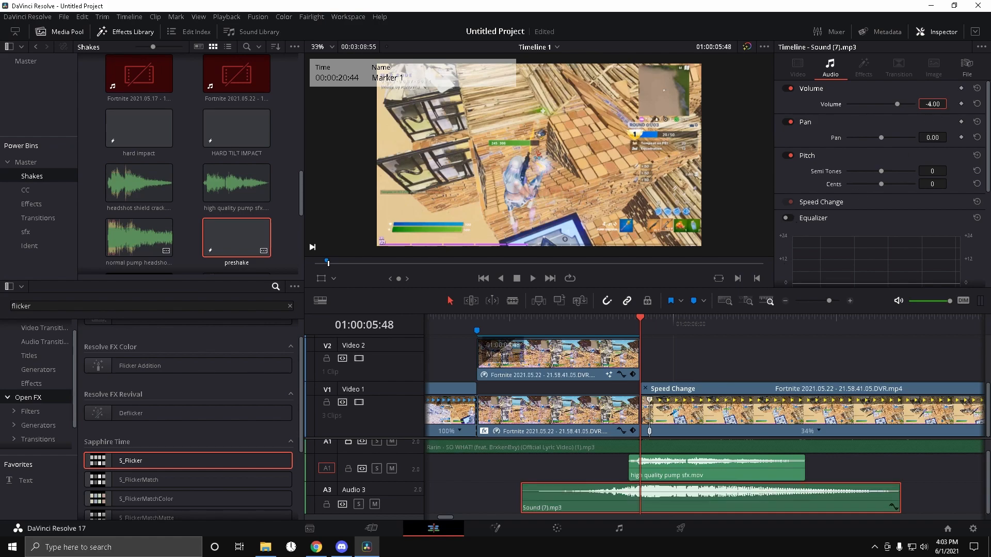
# Step: Place build up.mp3 on a new A4 track starting near the beginning of the effect section
pyautogui.moveTo(0, 268); pyautogui.dragTo(472, 507)
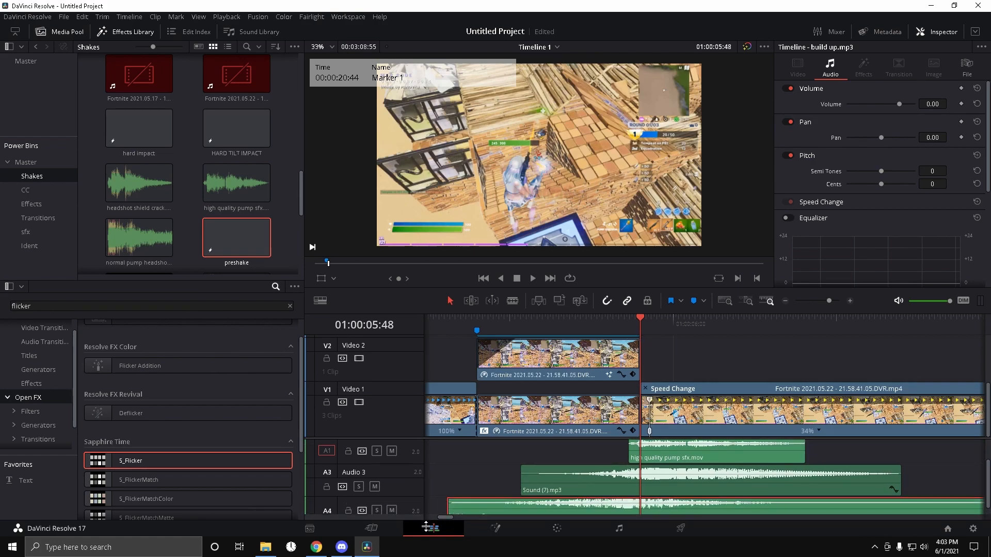
pyautogui.moveTo(410, 516); pyautogui.dragTo(420, 526)
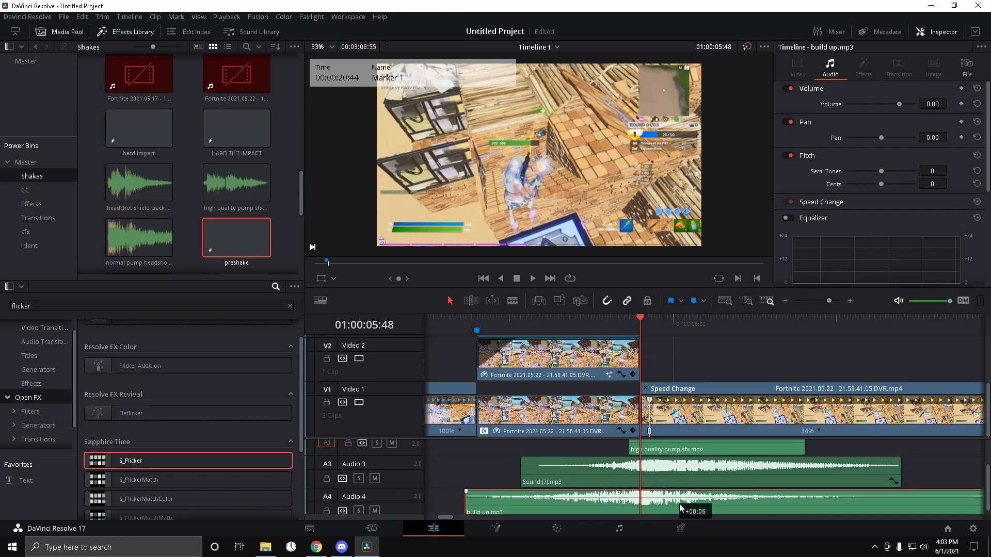
# Step: Split the music on A1 at the start and end of the effect section
pyautogui.press('Left')
pyautogui.press('Left')
pyautogui.press('Left')
pyautogui.press('Left')
pyautogui.press('Left')
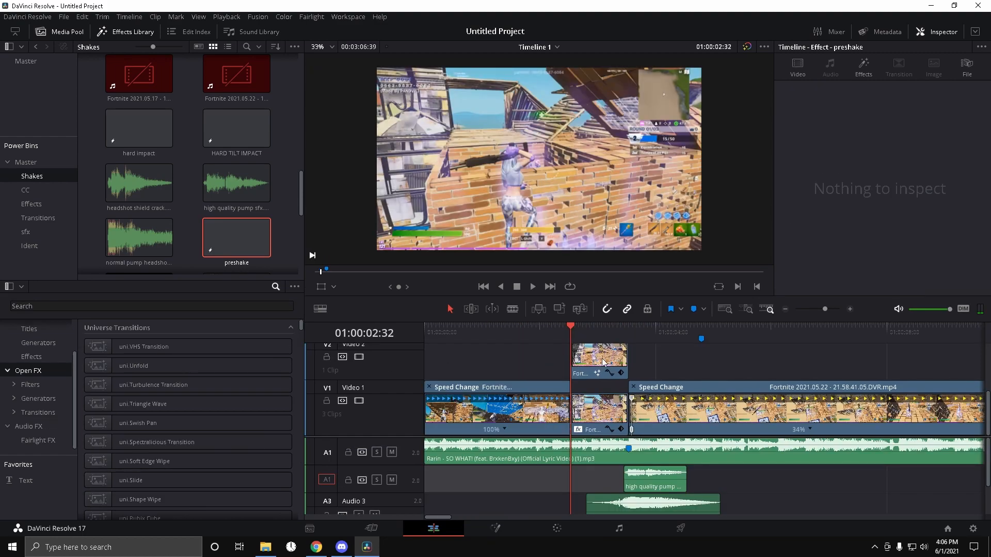
pyautogui.click(585, 451)
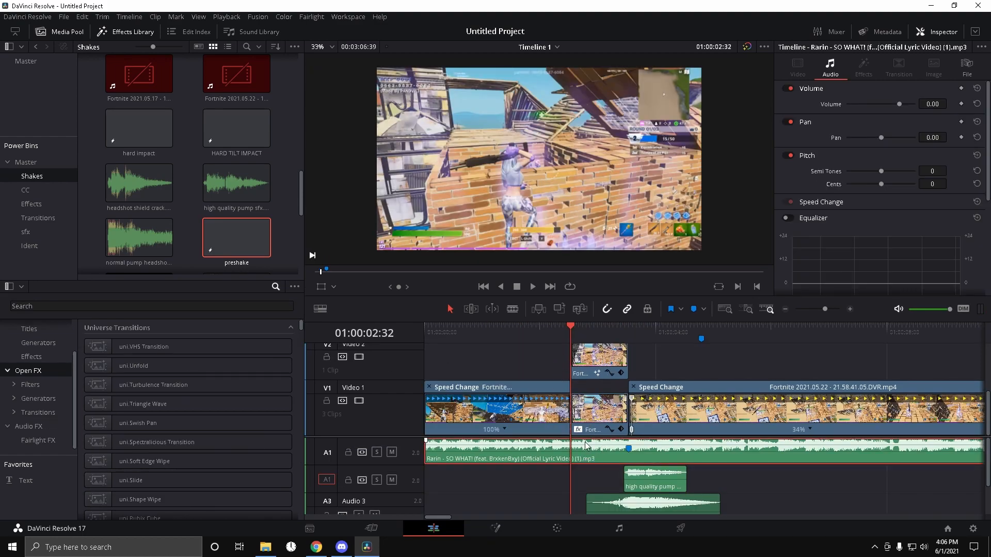
pyautogui.hotkey('ctrl', 'b')
pyautogui.moveTo(579, 338); pyautogui.dragTo(628, 346)
pyautogui.moveTo(823, 311); pyautogui.dragTo(826, 311)
pyautogui.click(604, 483)
pyautogui.click(613, 460)
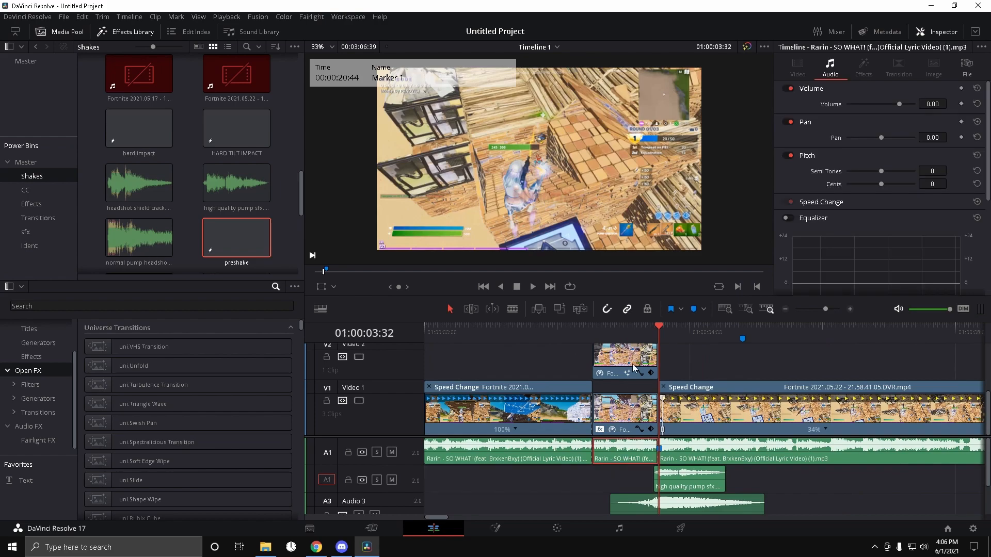
# Step: Search the effects for reverb and apply the Reverb audio effect to the middle music segment
pyautogui.click(626, 327)
pyautogui.click(208, 307)
pyautogui.write('r')
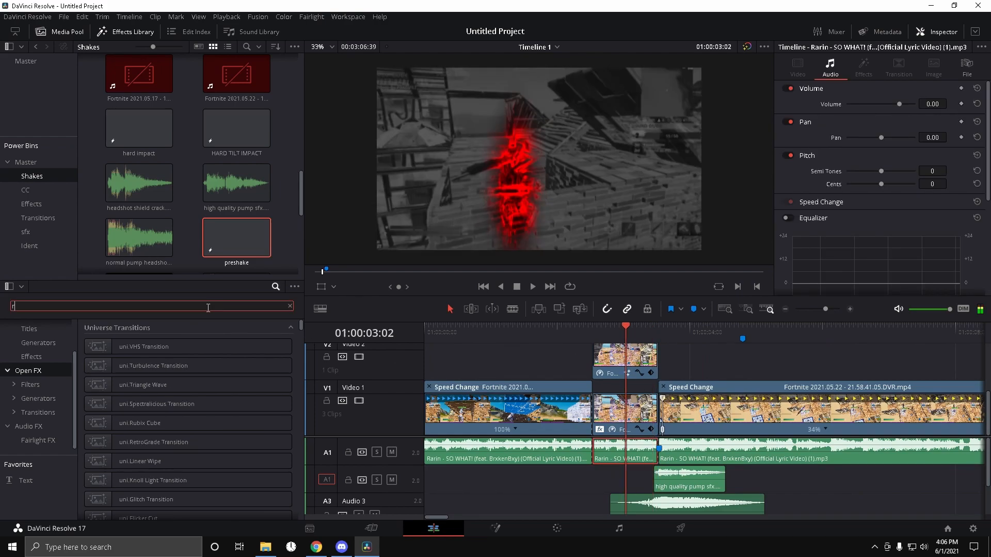
pyautogui.write('everb')
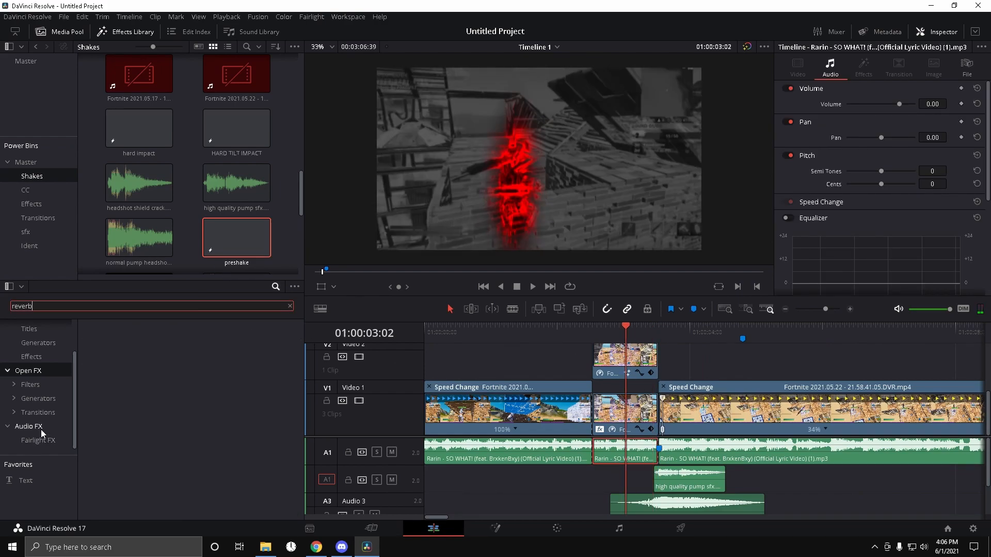
pyautogui.click(37, 428)
pyautogui.moveTo(129, 348); pyautogui.dragTo(621, 454)
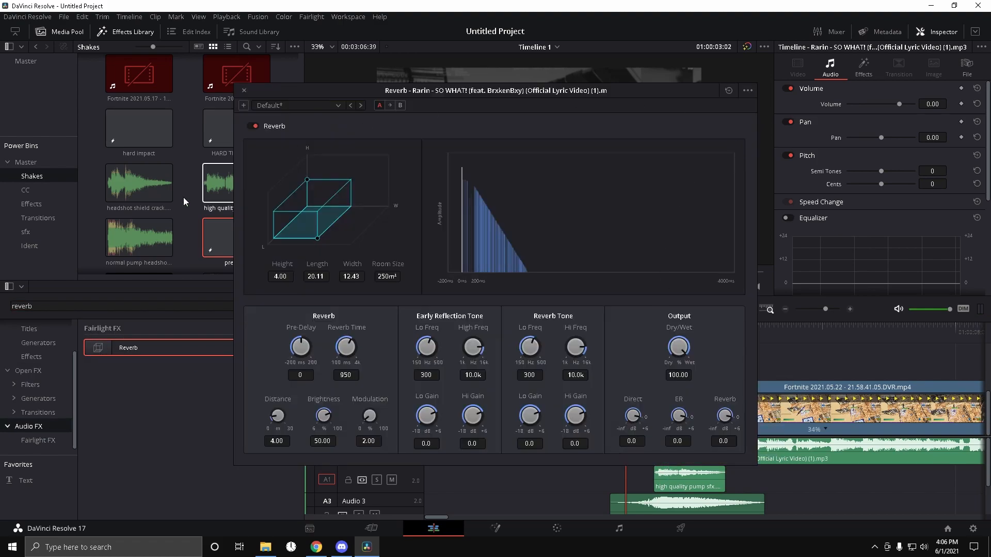
pyautogui.click(244, 90)
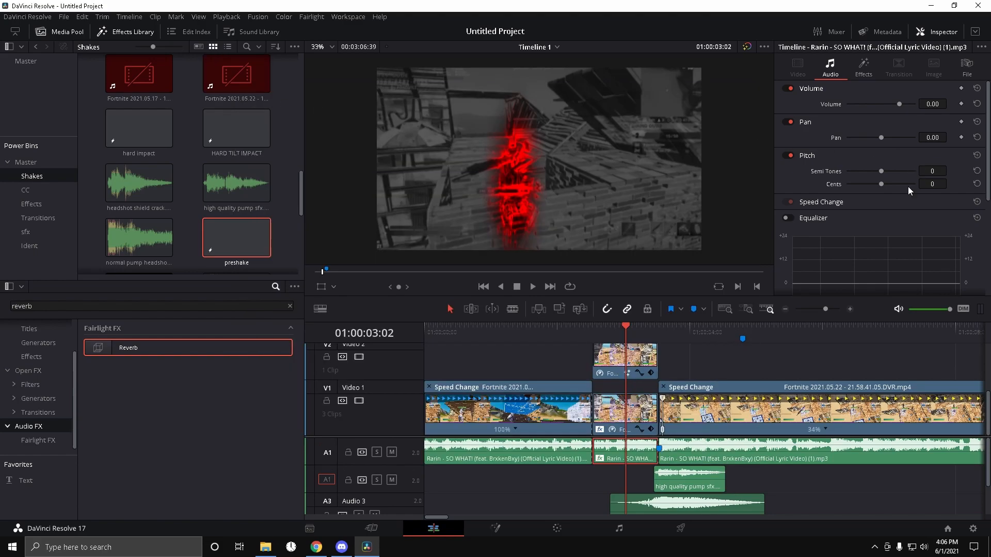
# Step: Move the reverbed music segment from A1 down to track A2
pyautogui.click(864, 69)
pyautogui.scroll(-3, 801, 190)
pyautogui.scroll(3, 806, 216)
pyautogui.scroll(-3, 806, 215)
pyautogui.click(832, 307)
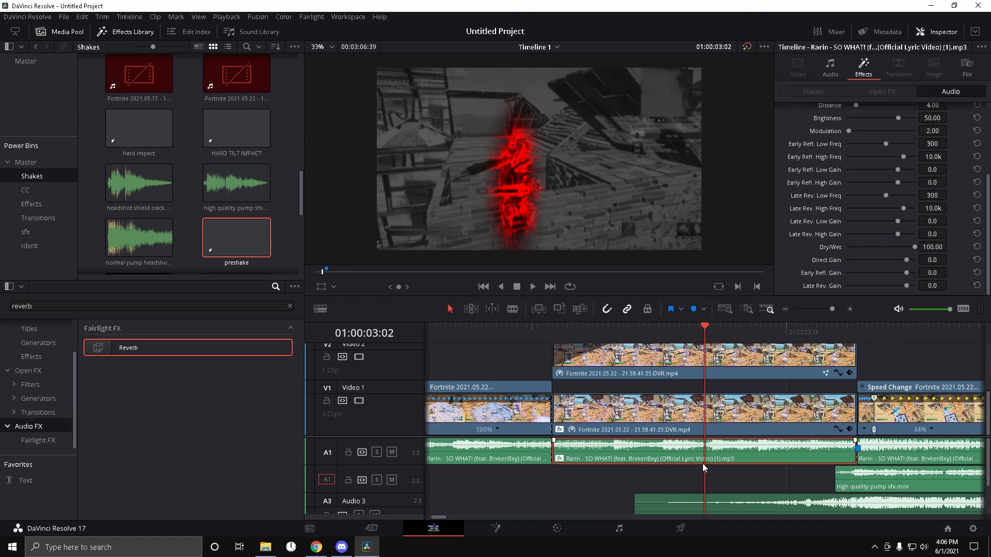
pyautogui.moveTo(814, 482); pyautogui.dragTo(881, 525)
pyautogui.scroll(1, 767, 446)
pyautogui.moveTo(858, 481); pyautogui.dragTo(861, 487)
pyautogui.click(649, 470)
pyautogui.scroll(1, 741, 460)
pyautogui.moveTo(740, 459); pyautogui.dragTo(740, 480)
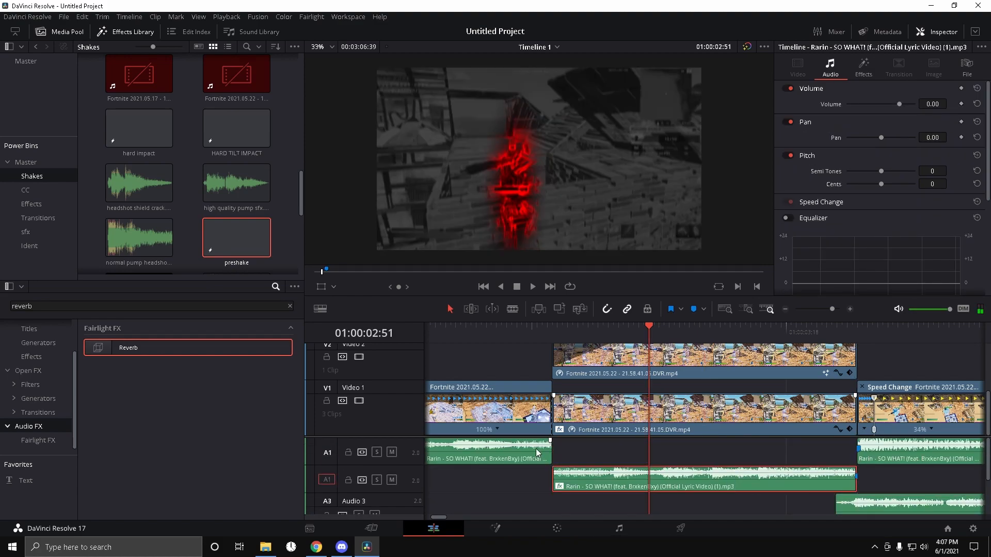
# Step: Extend the preceding A1 music segment into the reverb section and preview the audio
pyautogui.moveTo(557, 456); pyautogui.dragTo(630, 468)
pyautogui.press('Left')
pyautogui.press('Left')
pyautogui.press('Left')
pyautogui.press('Left')
pyautogui.press('Up')
pyautogui.press('space')
pyautogui.press('space')
pyautogui.moveTo(613, 329); pyautogui.dragTo(544, 341)
pyautogui.press('space')
pyautogui.press('space')
# Step: Set the A2 segment's Reverb Dry/Wet to 74.05, previewing the audio while adjusting
pyautogui.click(679, 473)
pyautogui.click(862, 67)
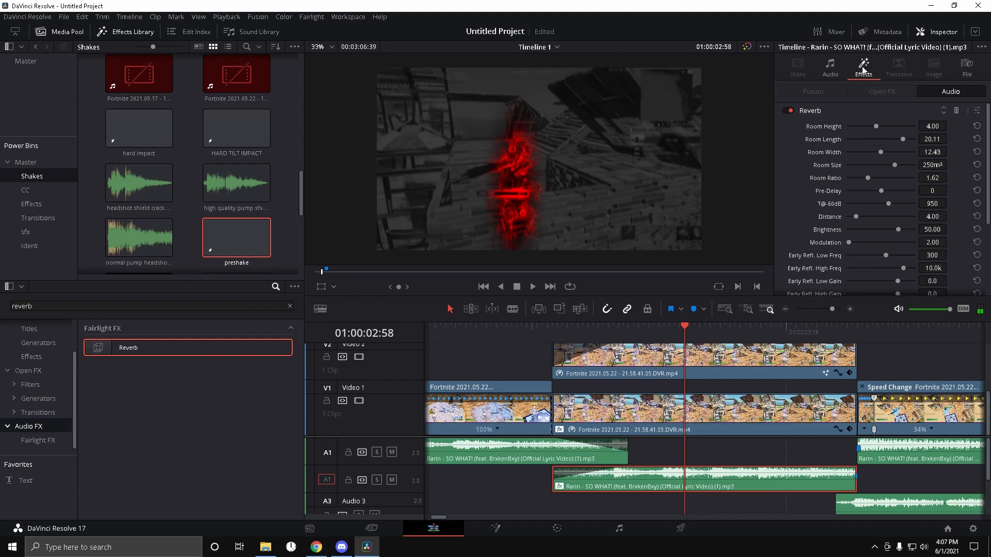
pyautogui.scroll(-3, 802, 230)
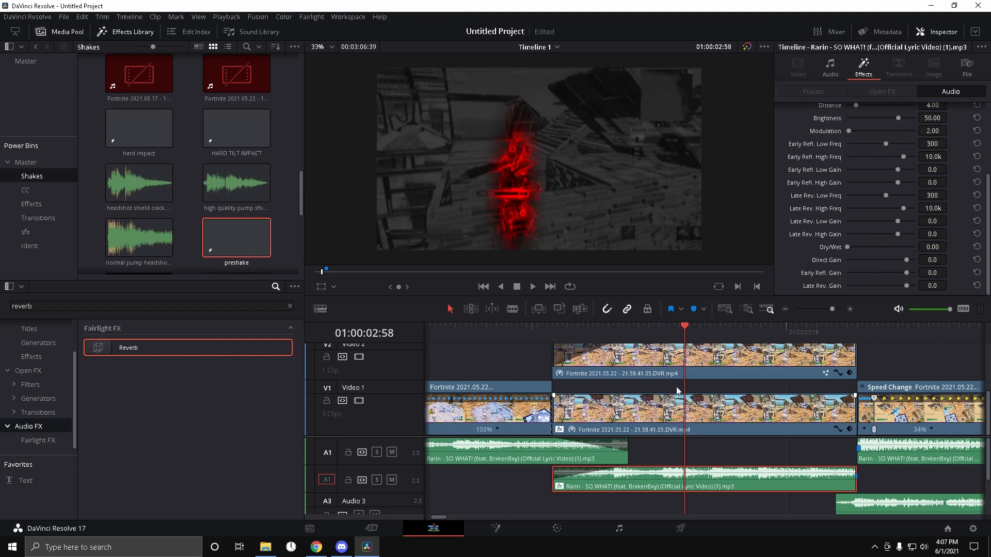
pyautogui.press('space')
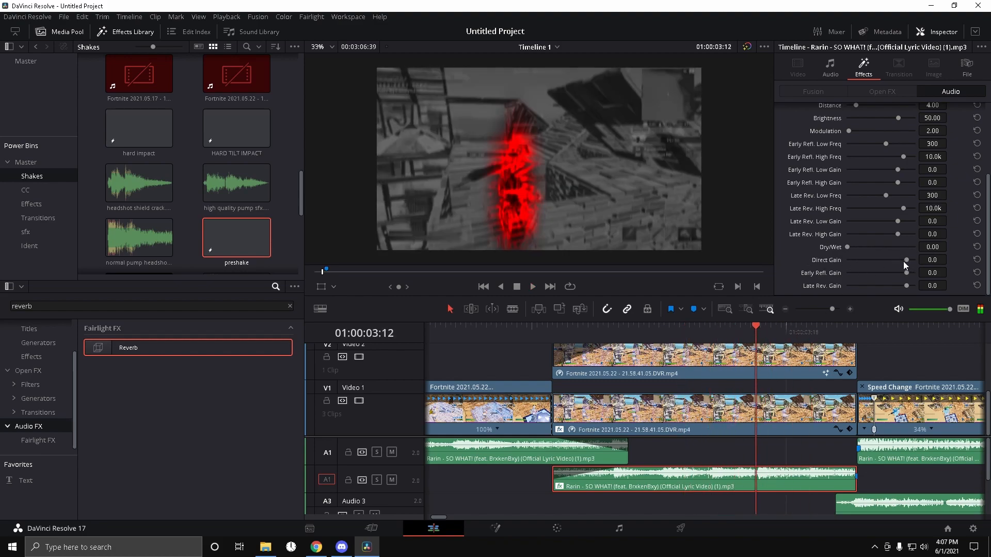
pyautogui.moveTo(850, 247); pyautogui.dragTo(881, 249)
pyautogui.moveTo(745, 333); pyautogui.dragTo(557, 361)
pyautogui.press('space')
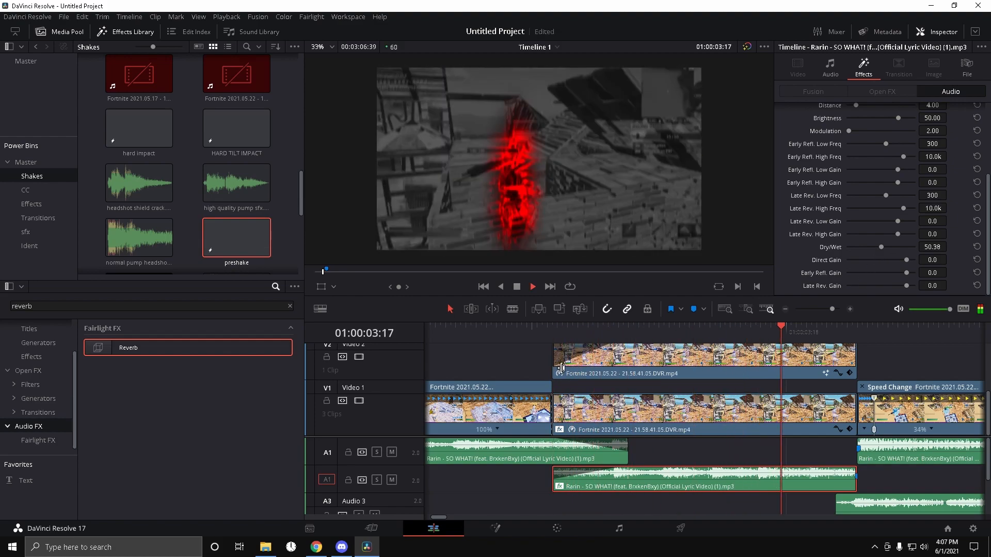
pyautogui.press('space')
pyautogui.moveTo(715, 335); pyautogui.dragTo(679, 330)
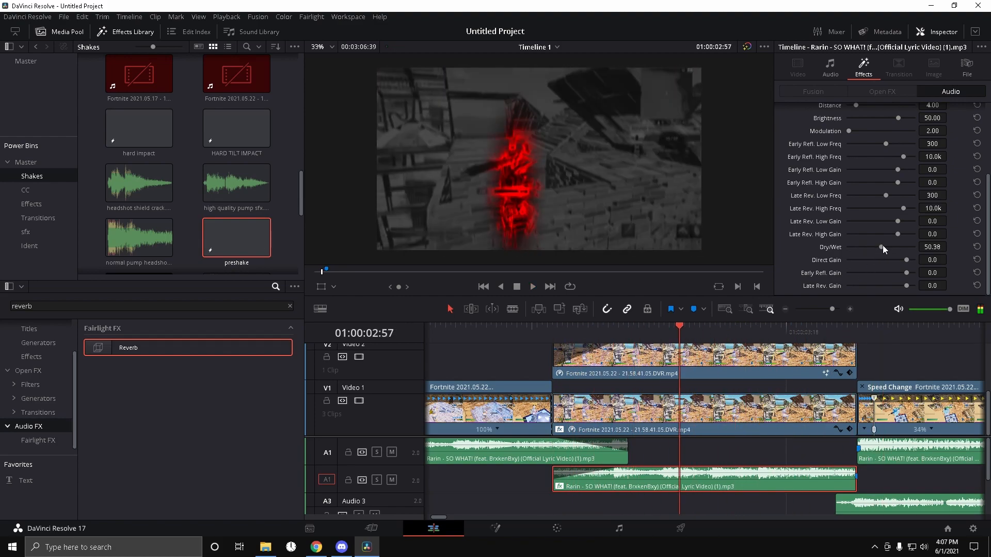
pyautogui.moveTo(889, 251); pyautogui.dragTo(894, 252)
pyautogui.press('space')
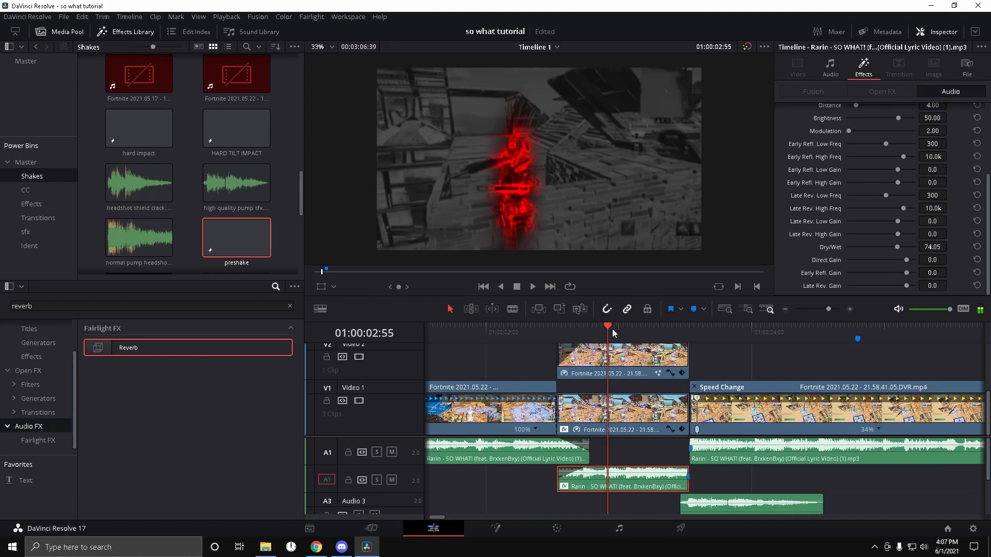
pyautogui.moveTo(612, 330); pyautogui.dragTo(562, 336)
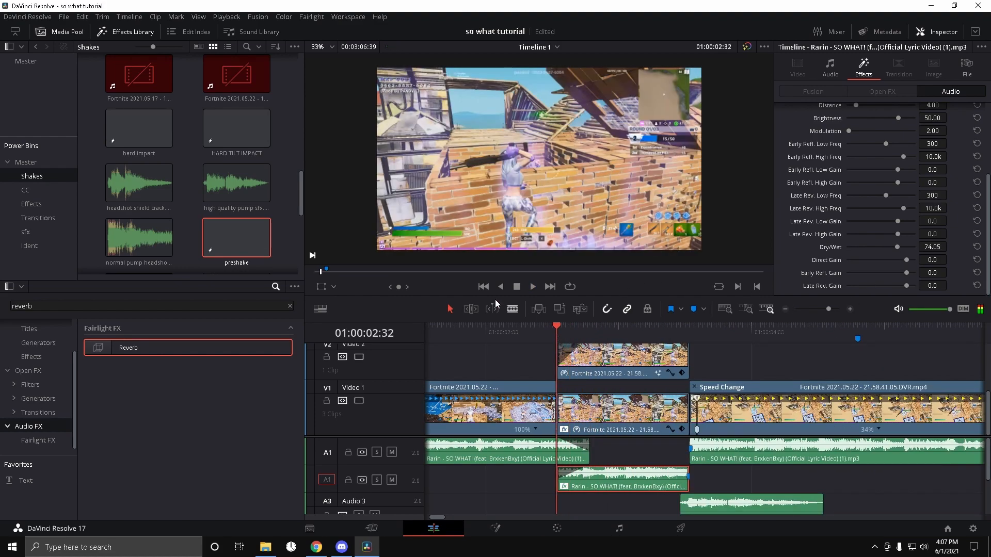
# Step: Place the CRAZY HARD IMPACT clip on V2 right after the effect section
pyautogui.click(693, 337)
pyautogui.moveTo(828, 309); pyautogui.dragTo(828, 313)
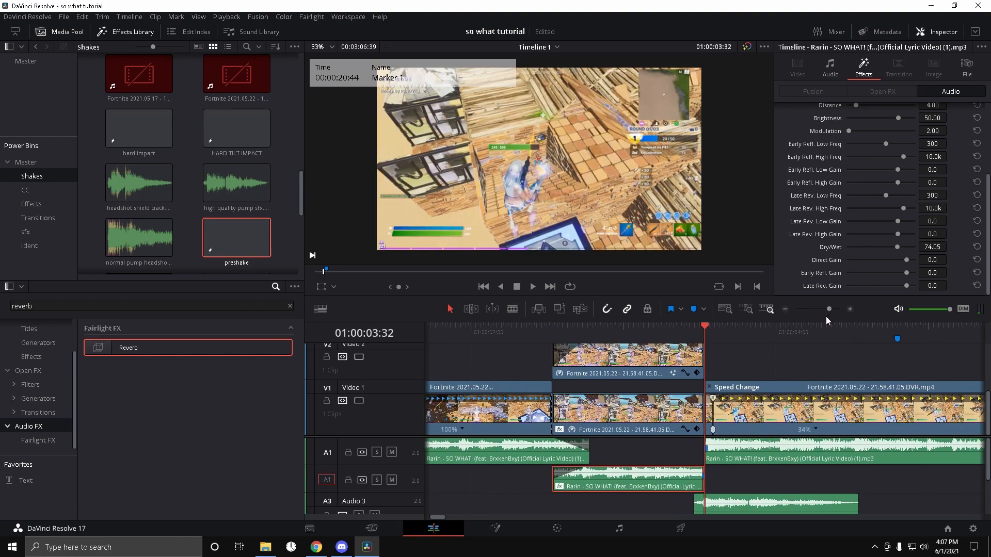
pyautogui.scroll(2, 760, 381)
pyautogui.scroll(1, 760, 381)
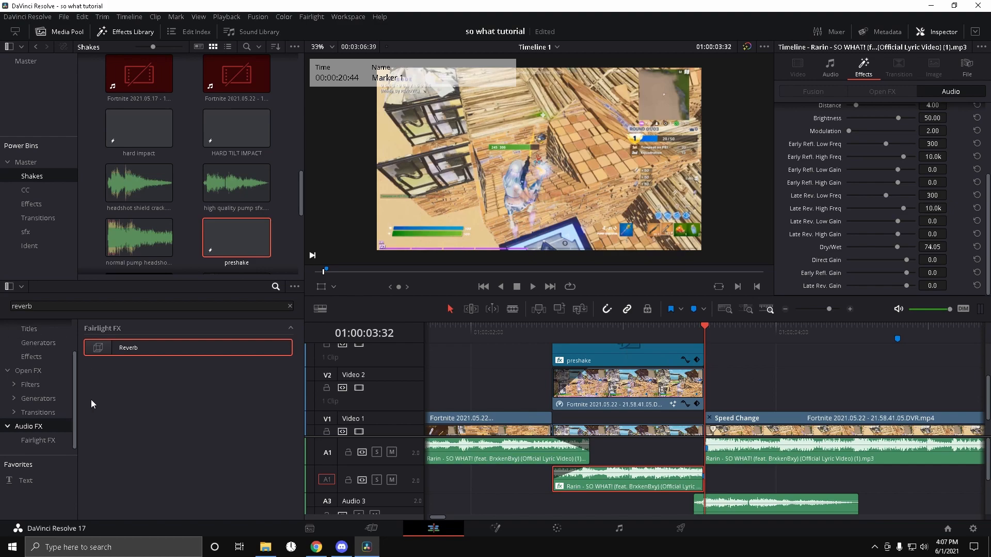
pyautogui.scroll(5, 194, 196)
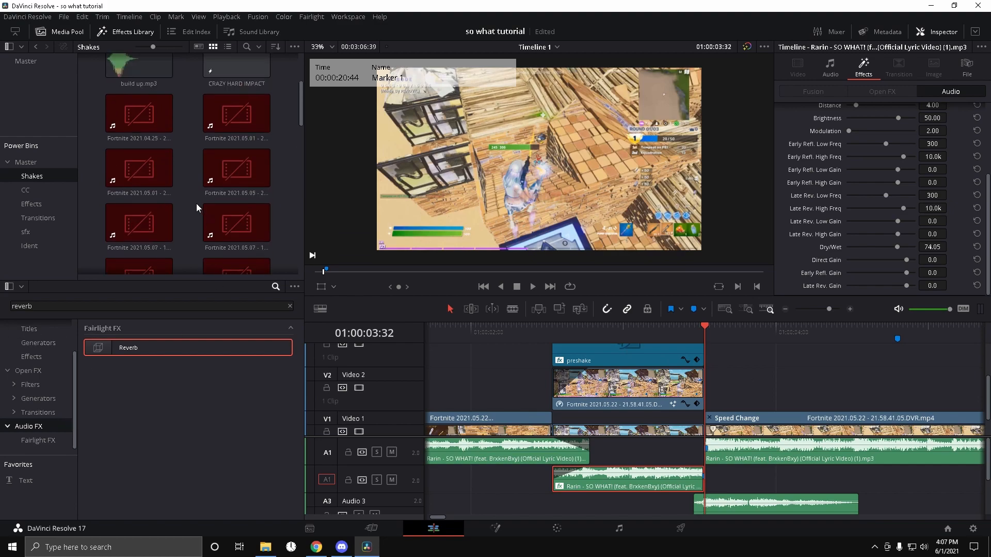
pyautogui.moveTo(242, 185); pyautogui.dragTo(731, 423)
pyautogui.moveTo(828, 309); pyautogui.dragTo(825, 311)
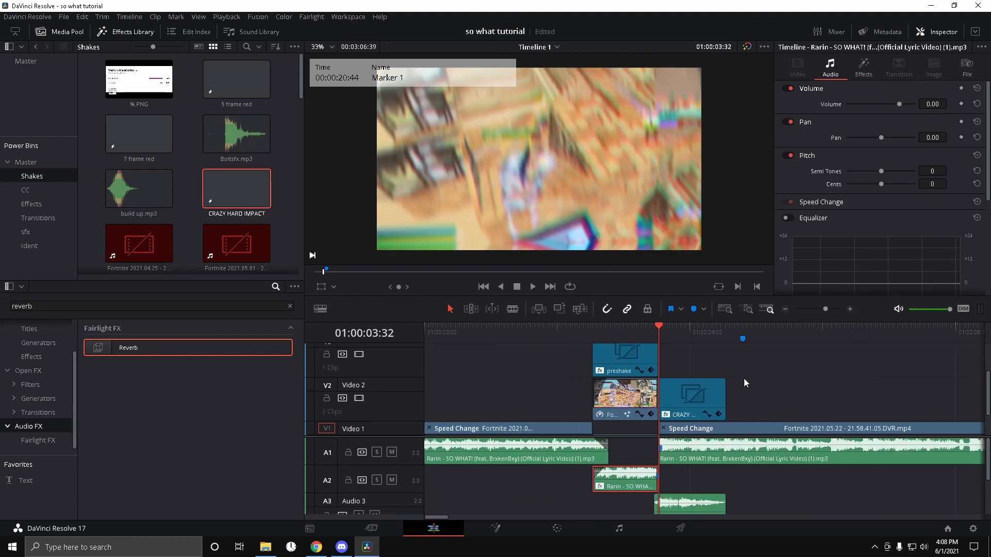
# Step: Split the V1 gameplay clip at the impact's end and delete the remainder
pyautogui.press('Down')
pyautogui.scroll(-2, 731, 389)
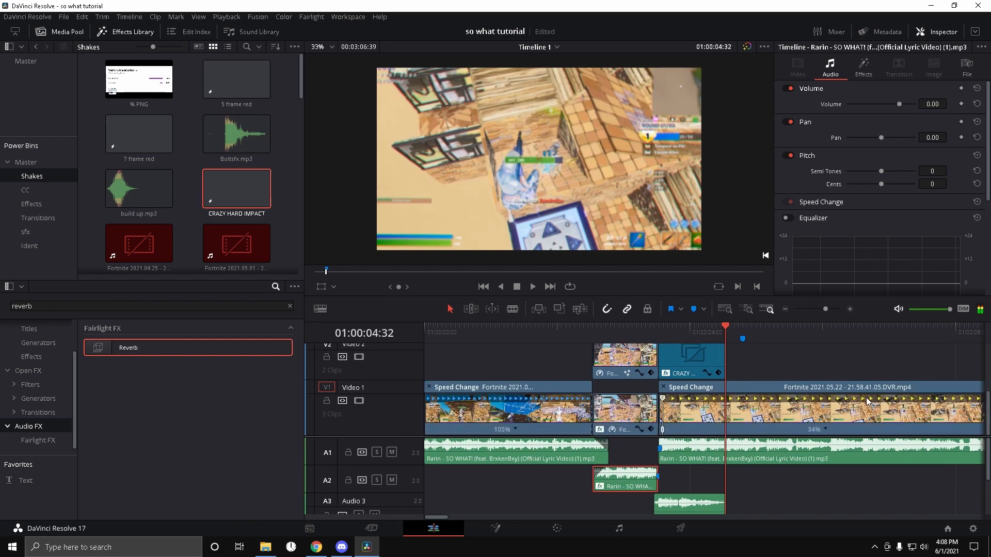
pyautogui.click(769, 416)
pyautogui.hotkey('ctrl', 'b')
pyautogui.press('Delete')
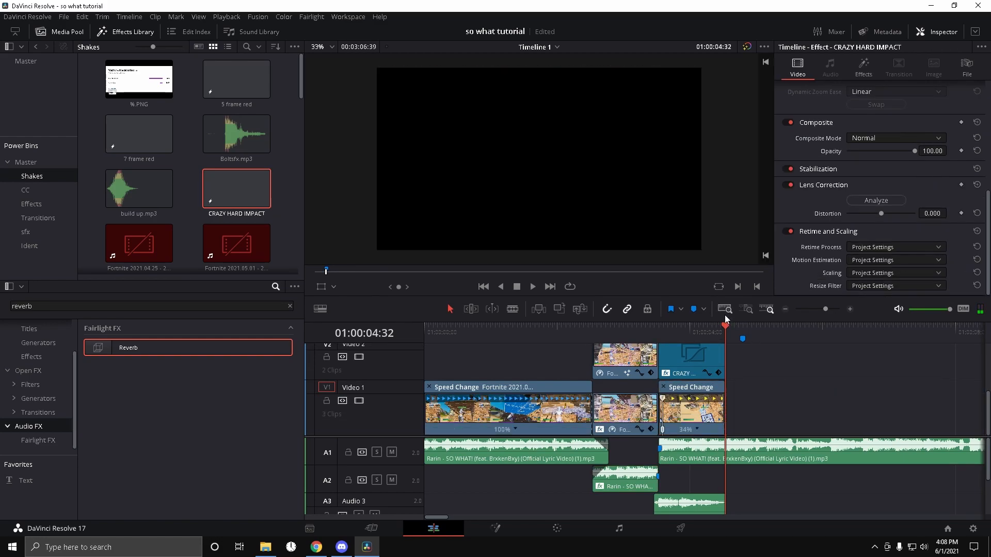
# Step: Add the hard flicker on kill clip to V3 after preshake and extend it to the impact's end
pyautogui.moveTo(723, 327); pyautogui.dragTo(656, 342)
pyautogui.press('space')
pyautogui.press('space')
pyautogui.moveTo(825, 310); pyautogui.dragTo(830, 314)
pyautogui.moveTo(707, 335)
pyautogui.mouseDown()
pyautogui.moveTo(614, 345)
pyautogui.moveTo(606, 336)
pyautogui.mouseUp()
pyautogui.scroll(2, 825, 383)
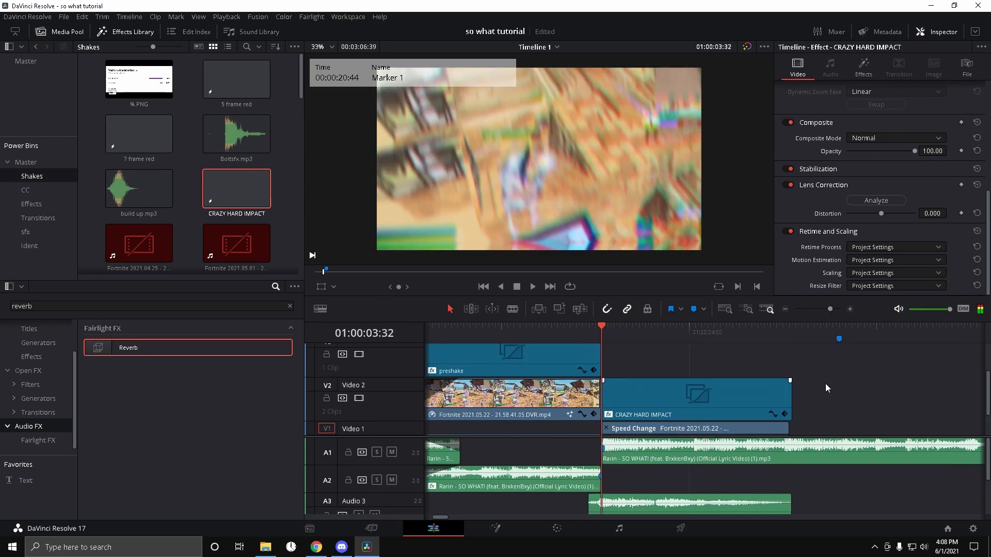
pyautogui.click(39, 202)
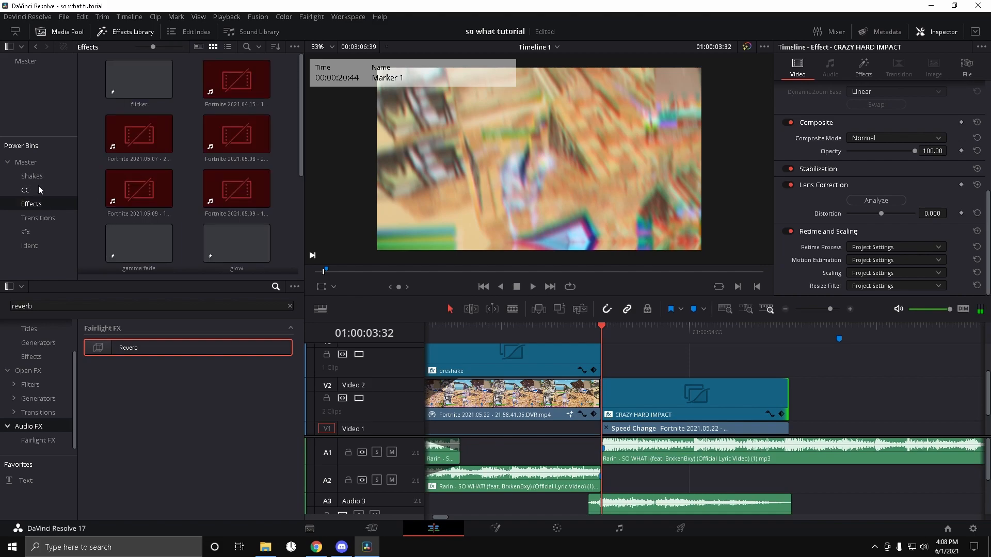
pyautogui.scroll(-2, 175, 171)
pyautogui.moveTo(170, 174); pyautogui.dragTo(639, 358)
pyautogui.moveTo(762, 363); pyautogui.dragTo(788, 363)
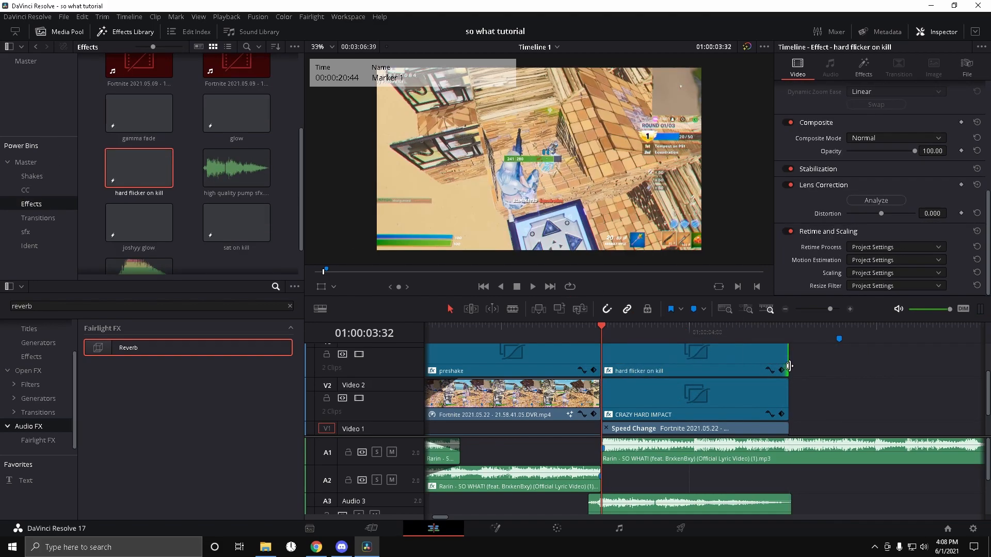
# Step: Search for hue, apply S_HueSatBright to the hard flicker on kill clip, and open its effect settings
pyautogui.press('space')
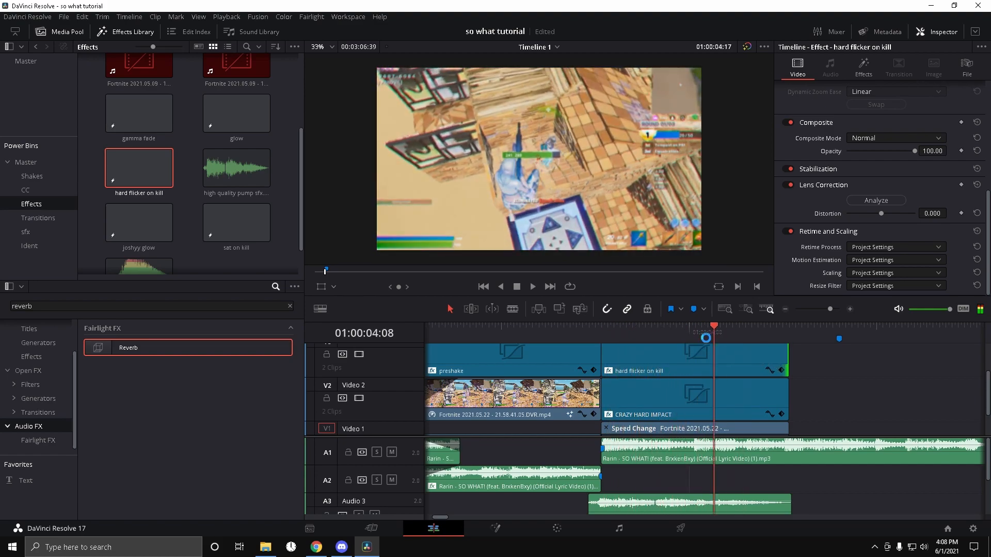
pyautogui.click(599, 335)
pyautogui.scroll(2, 819, 389)
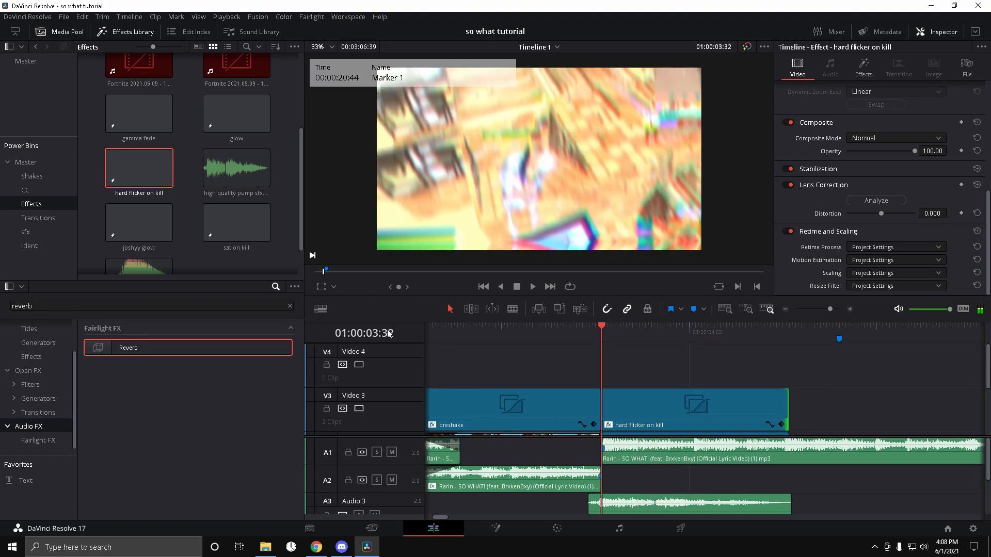
pyautogui.click(290, 307)
pyautogui.write('hue')
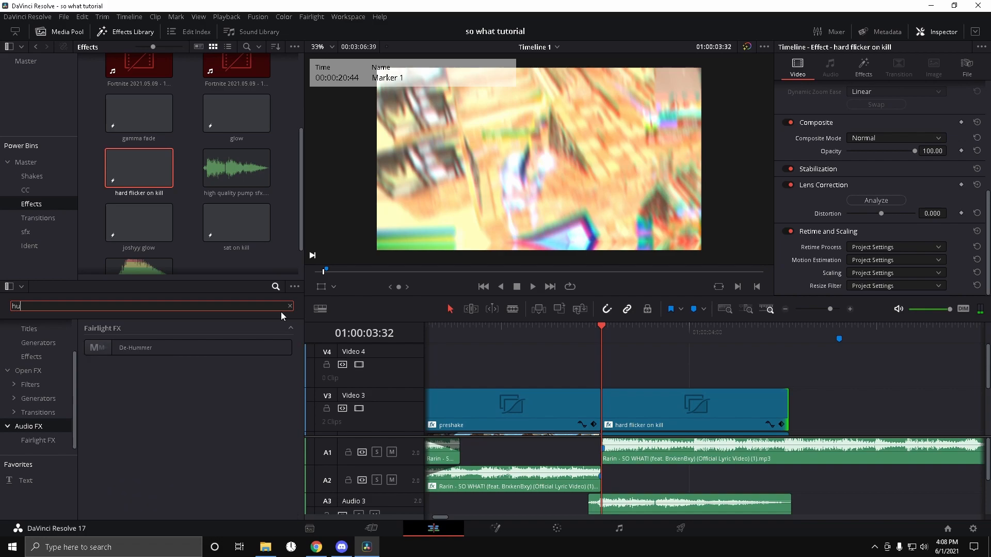
pyautogui.click(32, 371)
pyautogui.moveTo(135, 344); pyautogui.dragTo(651, 407)
pyautogui.click(863, 66)
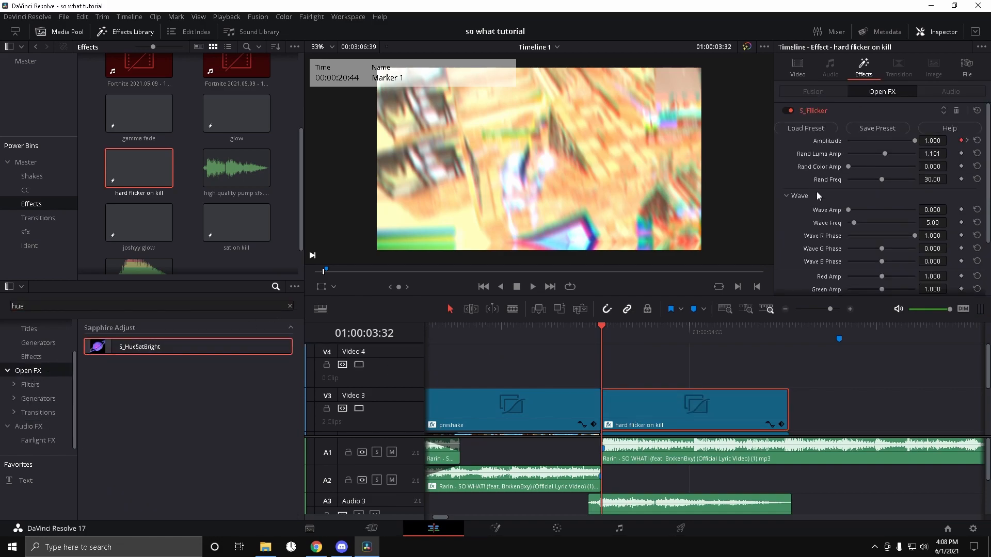
pyautogui.scroll(-3, 871, 202)
pyautogui.click(826, 288)
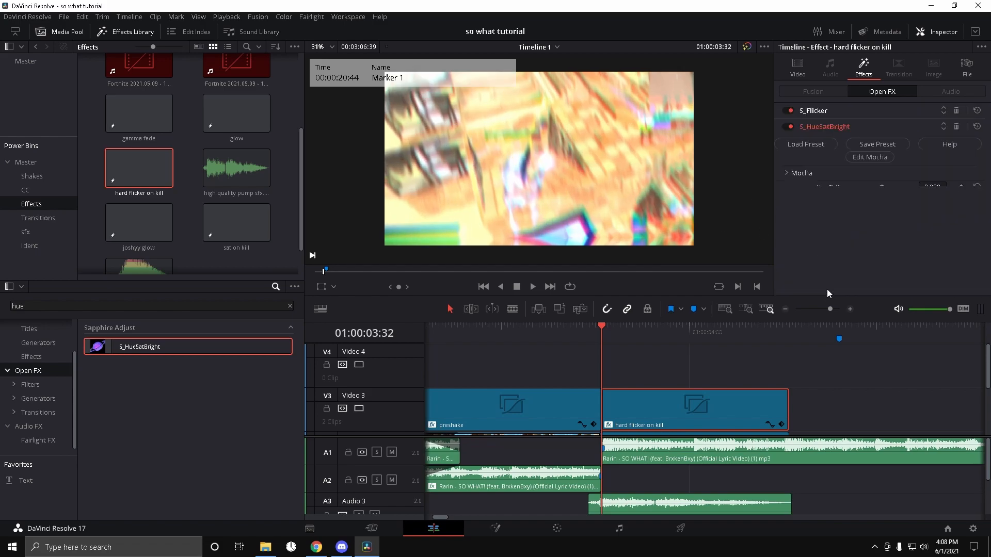
# Step: At the start of the hard flicker on kill clip, keyframe S_HueSatBright saturation at 0 and brightness at about 1.2
pyautogui.click(961, 212)
pyautogui.moveTo(881, 213); pyautogui.dragTo(788, 223)
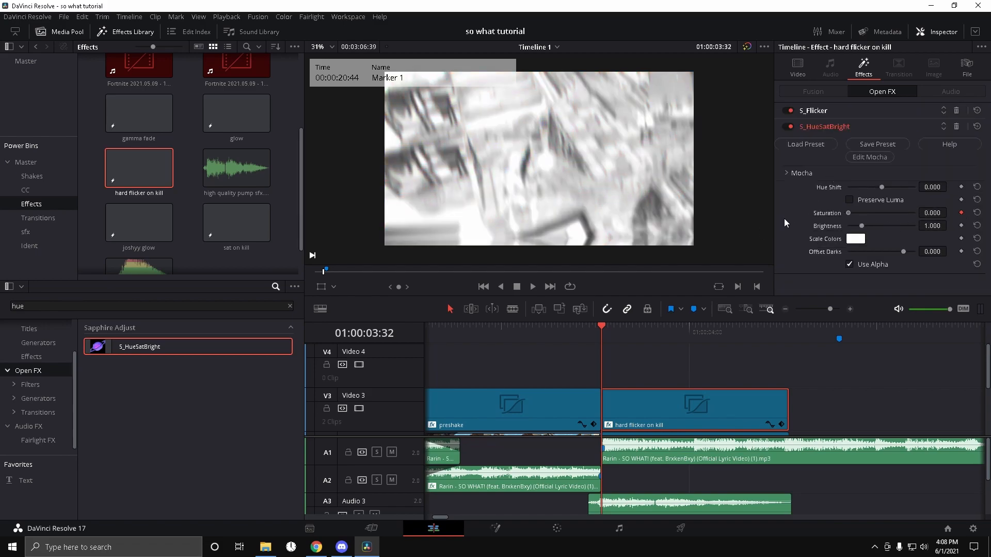
pyautogui.moveTo(858, 228); pyautogui.dragTo(864, 227)
pyautogui.click(961, 226)
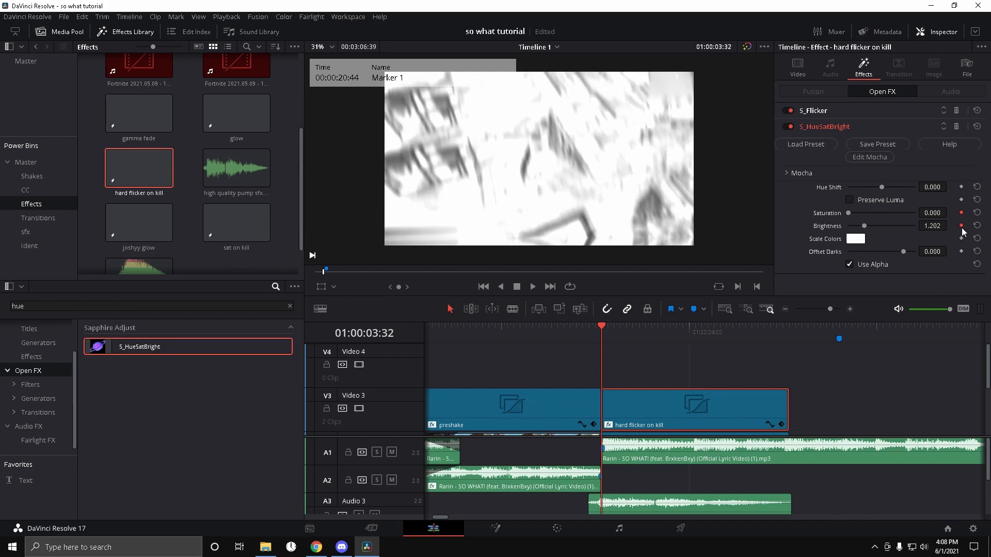
# Step: Further into the clip, add keyframes setting saturation to 1 and brightness to 1
pyautogui.moveTo(610, 331); pyautogui.dragTo(662, 338)
pyautogui.click(850, 227)
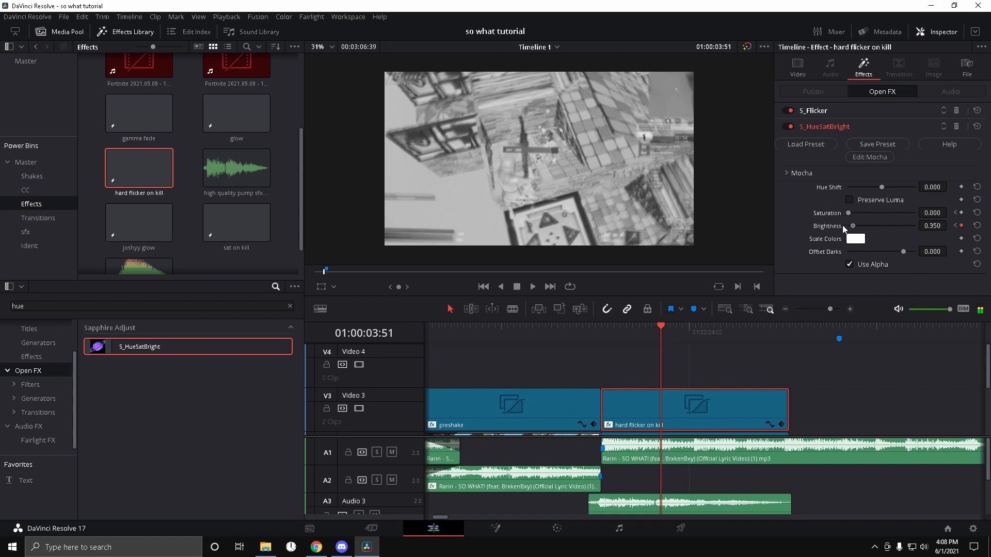
pyautogui.moveTo(849, 213); pyautogui.dragTo(866, 217)
pyautogui.doubleClick(939, 215)
pyautogui.write('1')
pyautogui.press('Return')
pyautogui.doubleClick(937, 227)
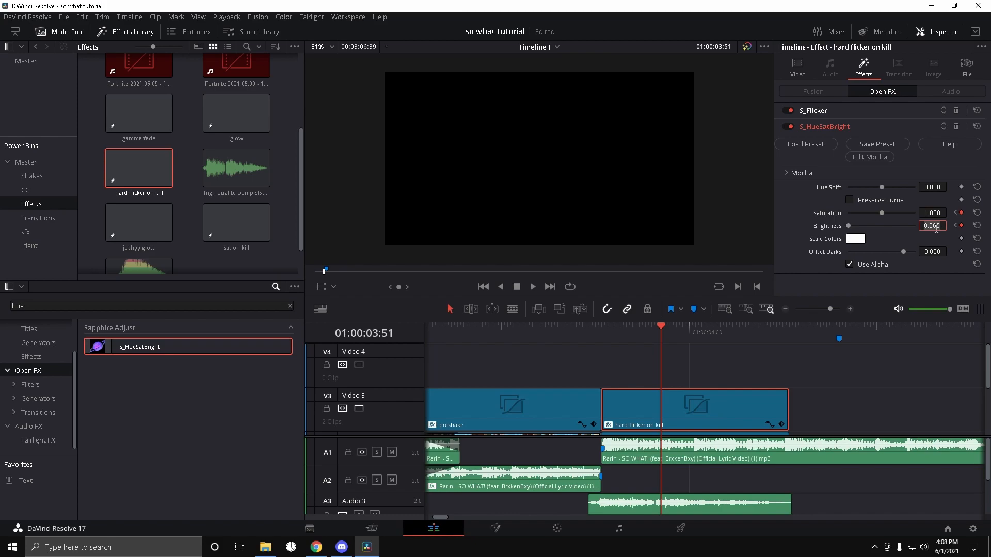
# Step: Play back the hard flicker on kill section to preview the animated saturation and brightness
pyautogui.moveTo(671, 324); pyautogui.dragTo(605, 339)
pyautogui.press('space')
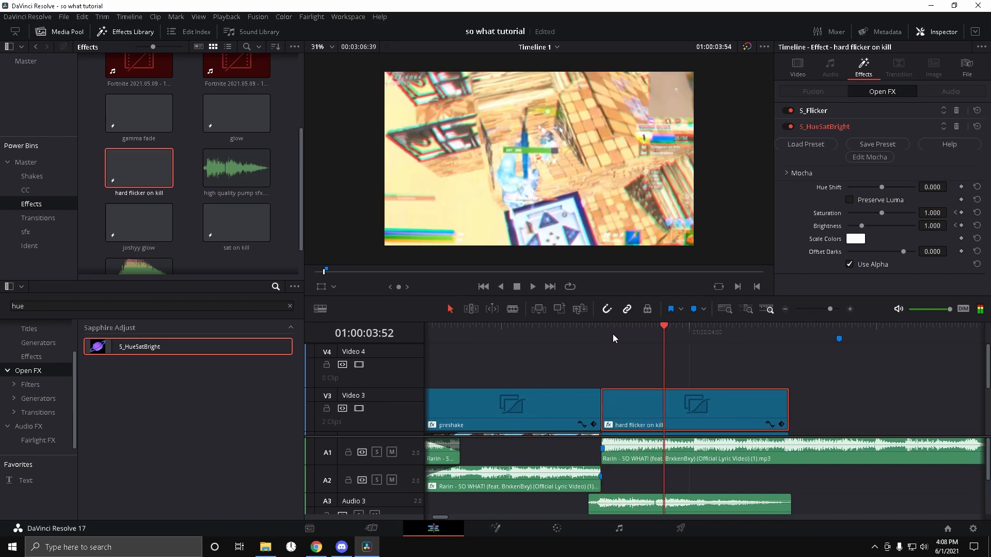
pyautogui.press('space')
# Step: Close the speed change controls on the first V1 gameplay clip before the preshake section
pyautogui.moveTo(829, 309); pyautogui.dragTo(829, 309)
pyautogui.scroll(-2, 704, 395)
pyautogui.scroll(-2, 706, 391)
pyautogui.moveTo(704, 325); pyautogui.dragTo(670, 329)
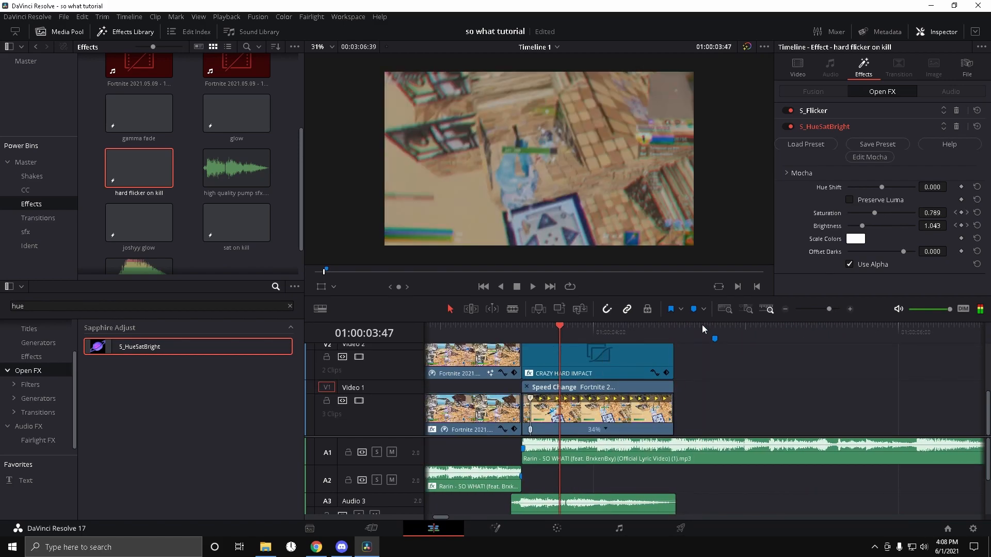
pyautogui.moveTo(828, 309); pyautogui.dragTo(824, 308)
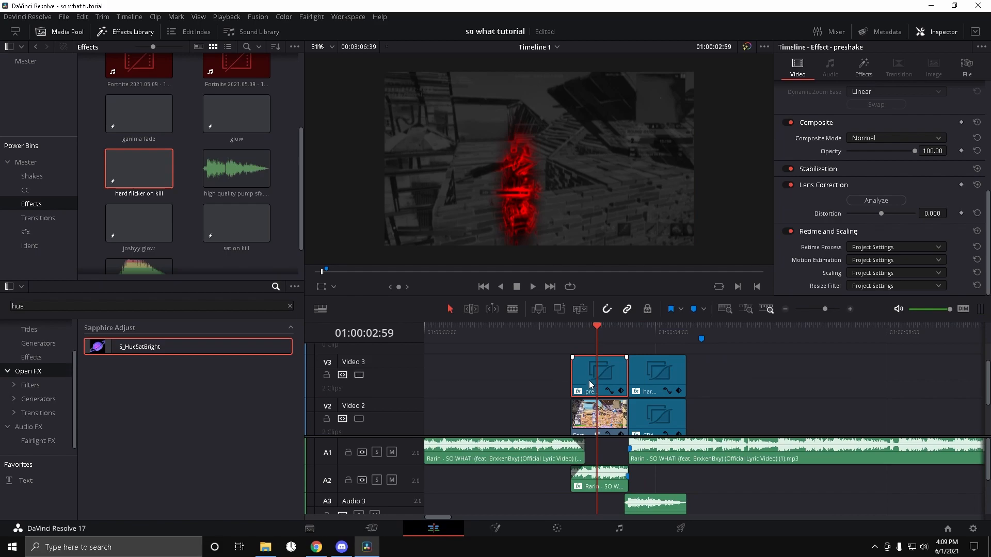
pyautogui.moveTo(593, 329); pyautogui.dragTo(576, 329)
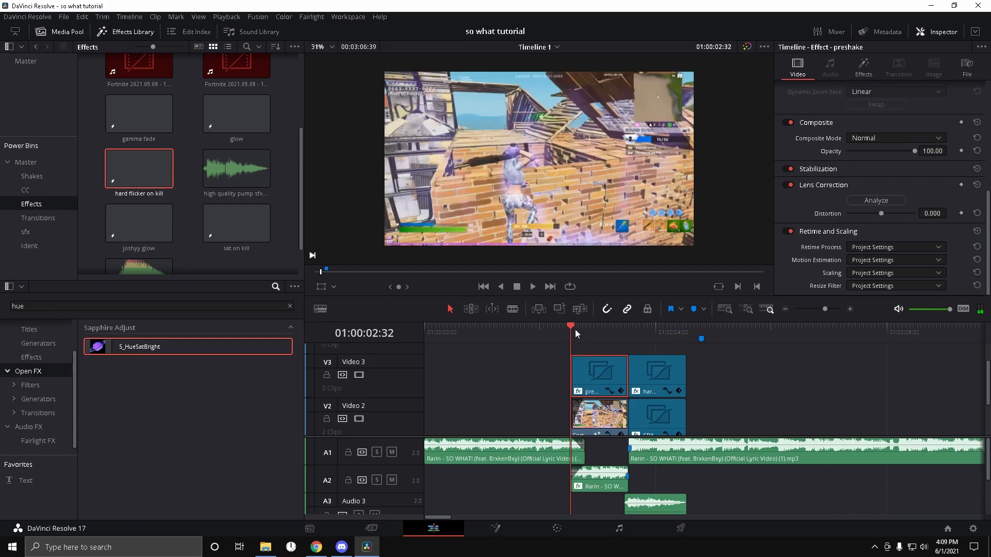
pyautogui.moveTo(568, 330); pyautogui.dragTo(558, 358)
pyautogui.scroll(-2, 547, 386)
pyautogui.click(570, 329)
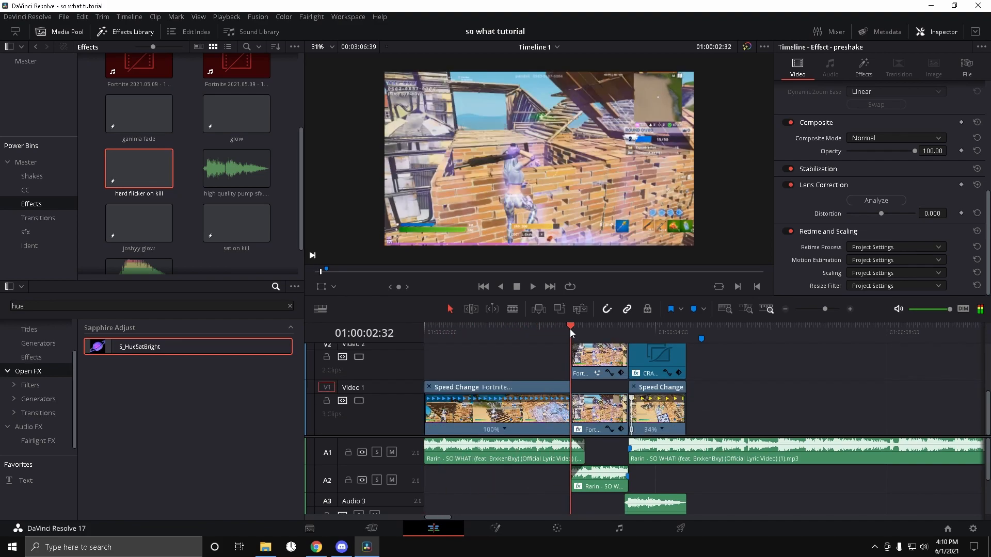
pyautogui.click(429, 387)
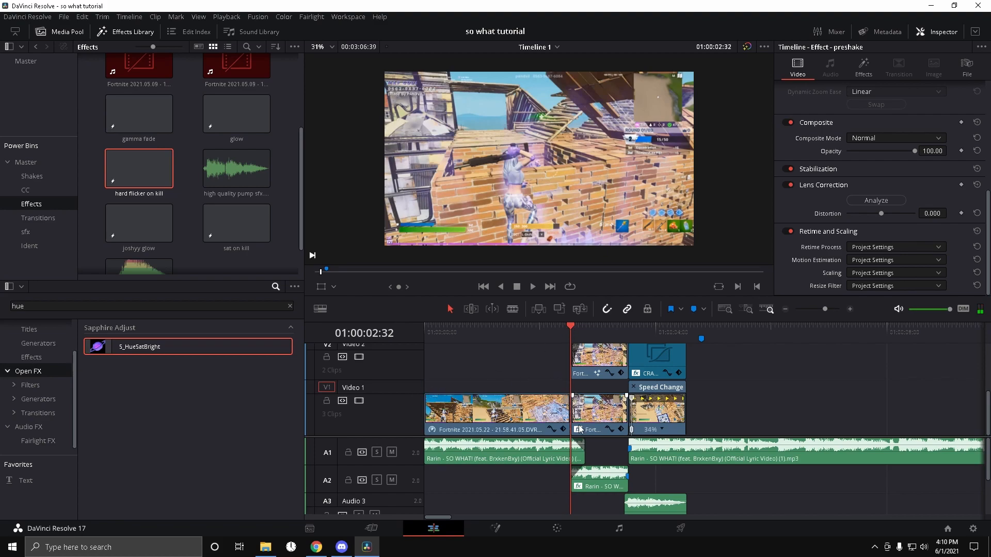